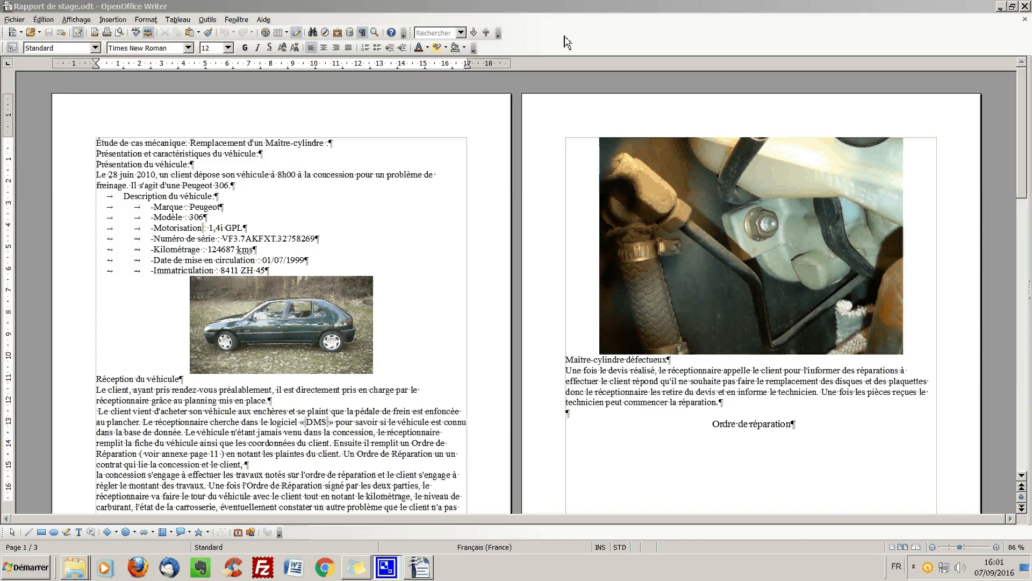
- Apply the Titre 1 style to the document's title line and Titre 2 to the line "Présentation et caractéristiques du véhicule"
click(137, 143)
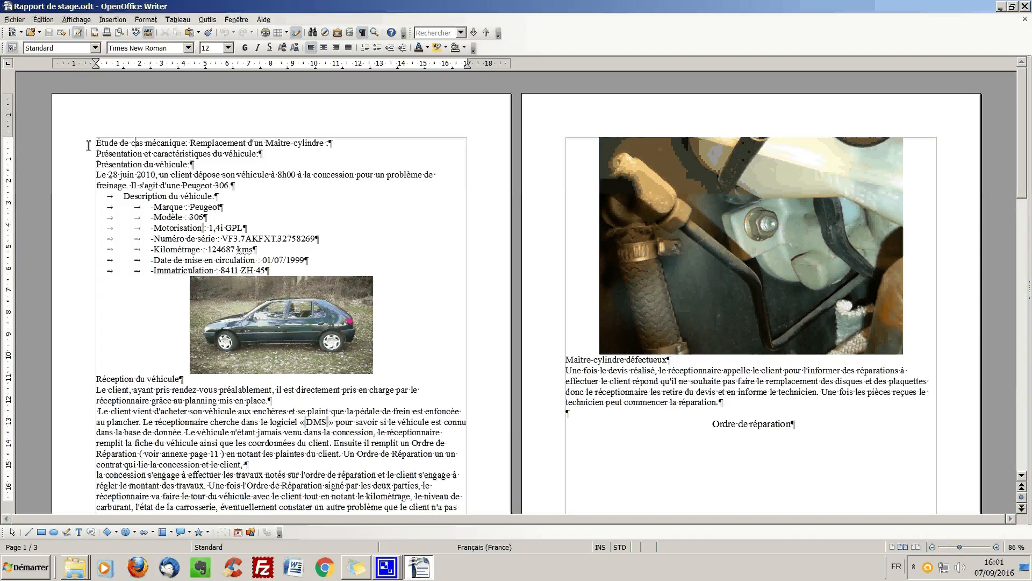
click(96, 47)
click(35, 96)
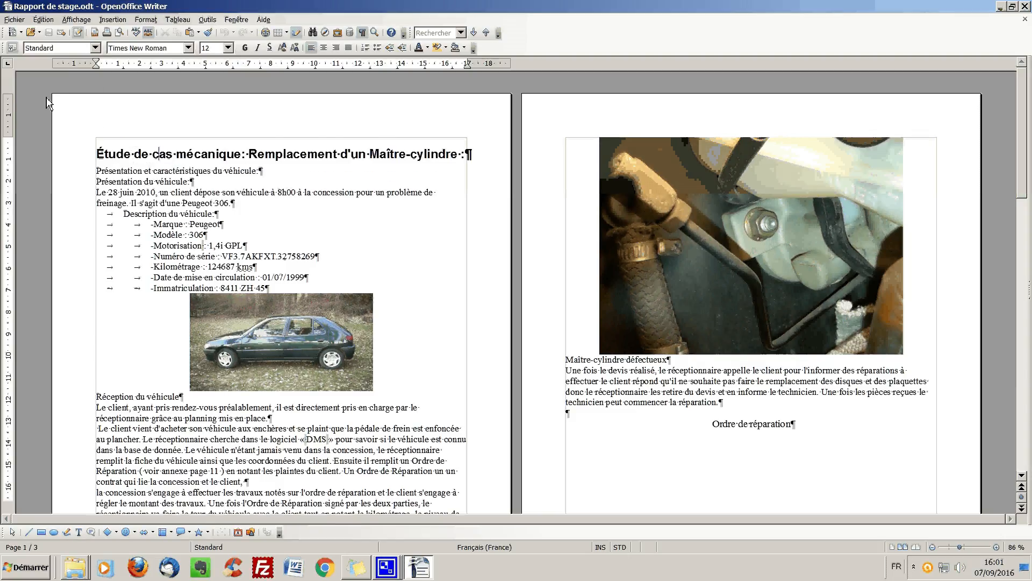
click(124, 171)
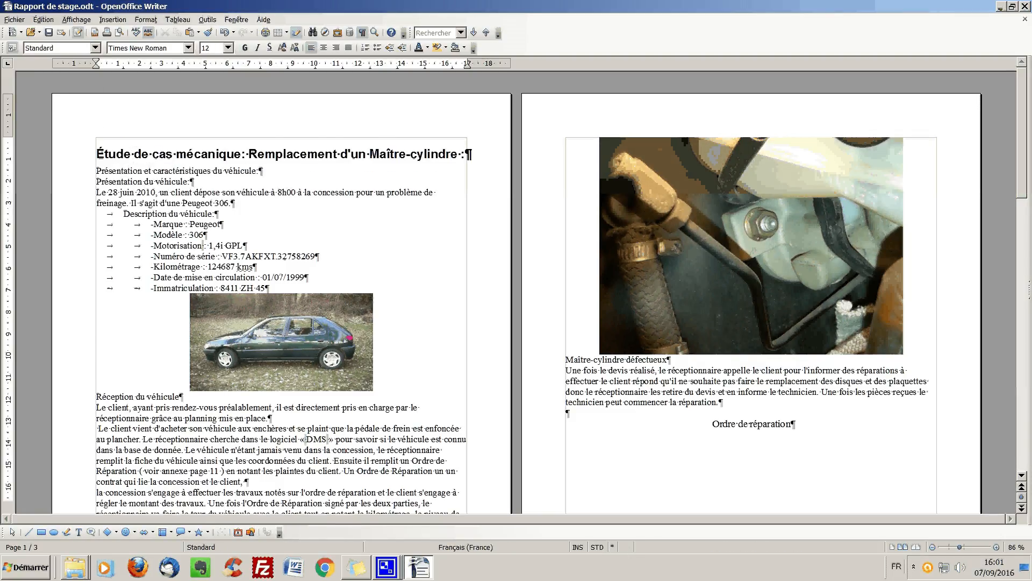
click(97, 49)
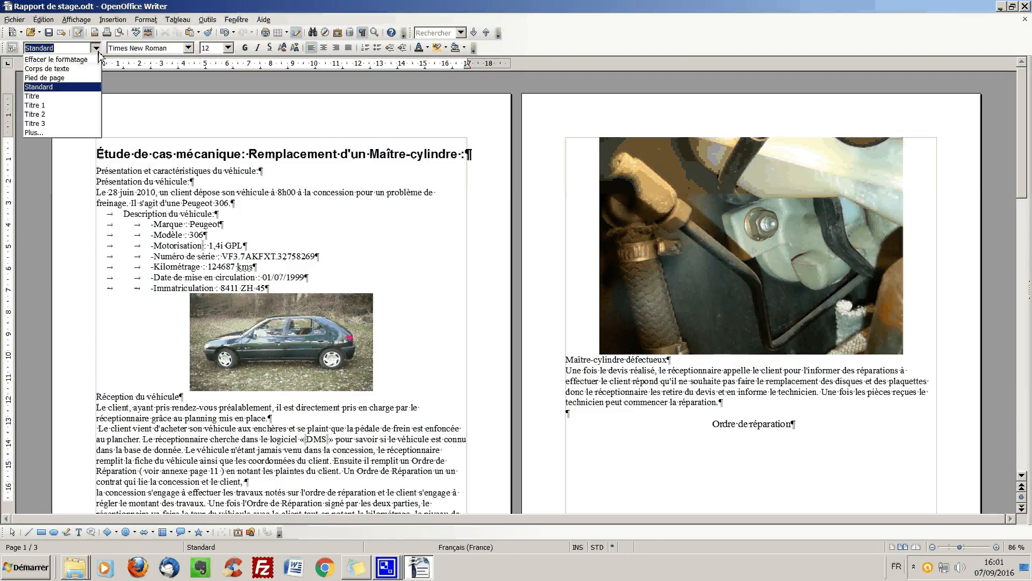
click(35, 114)
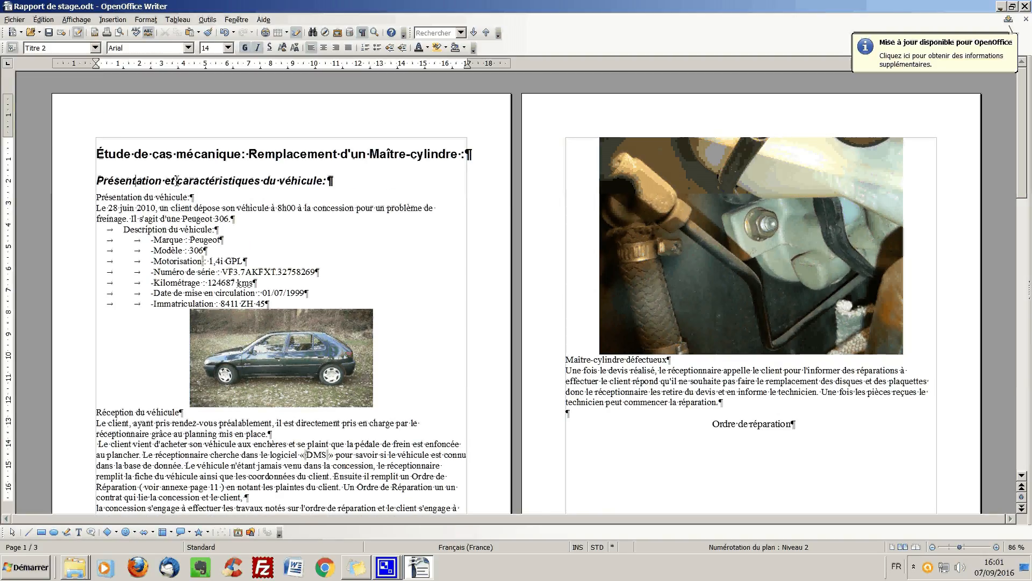
- Apply the Titre 3 style to the line "Présentation du véhicule"
click(137, 197)
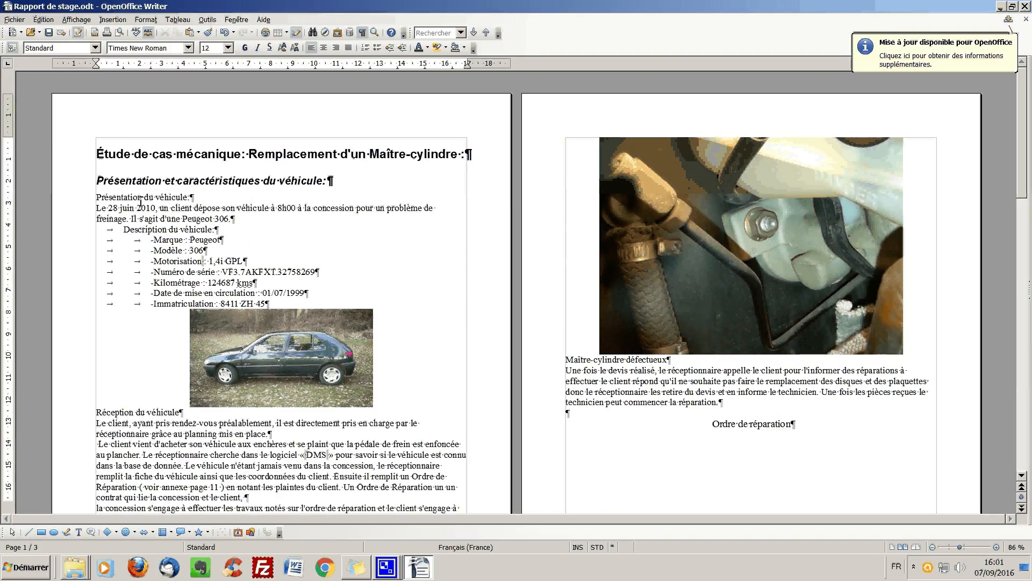
click(96, 48)
click(35, 124)
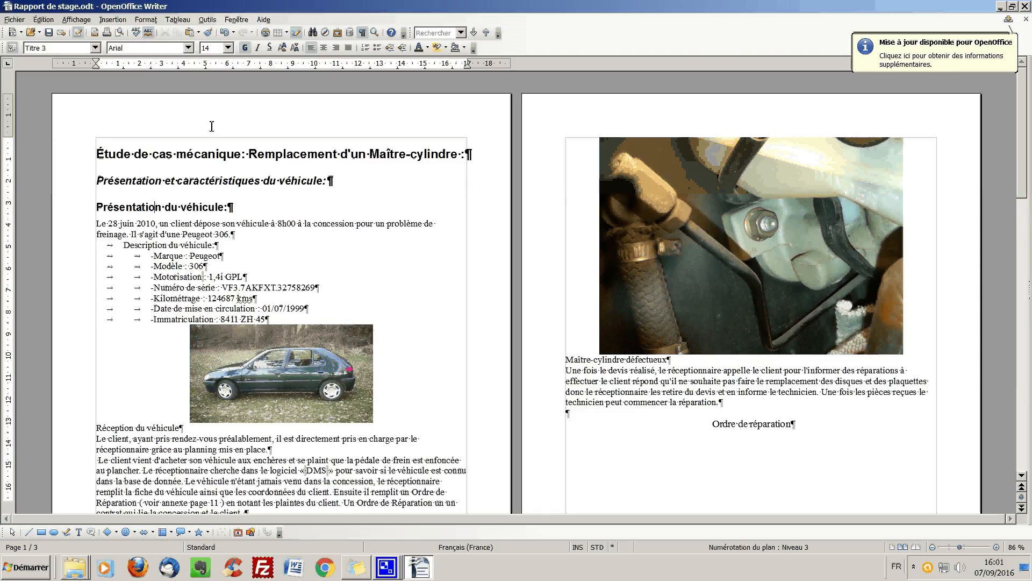
- In the chapter numbering settings, assign the Titre 2 paragraph style to level 1 with 1, 2, 3 numbering
click(208, 25)
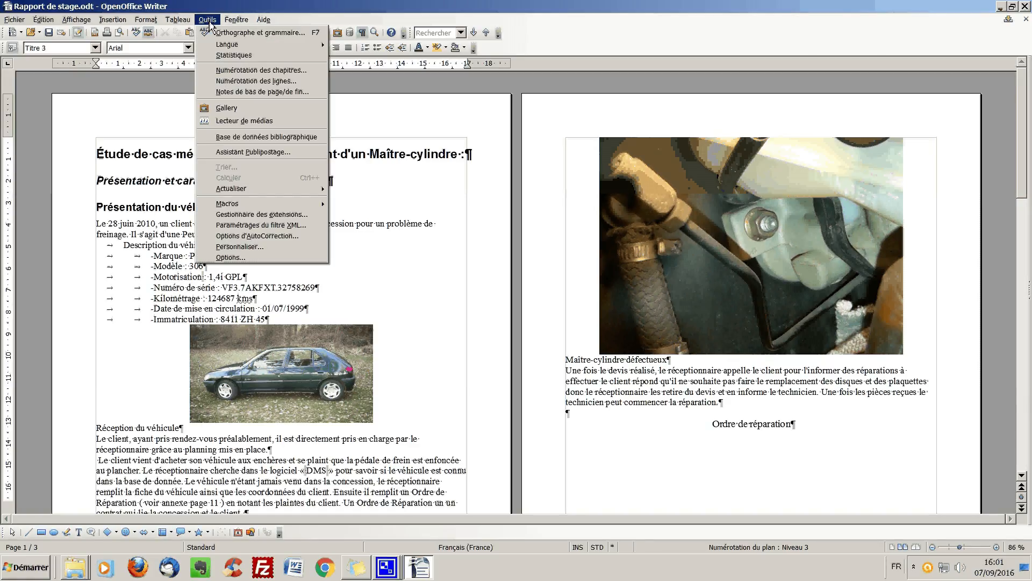
click(249, 71)
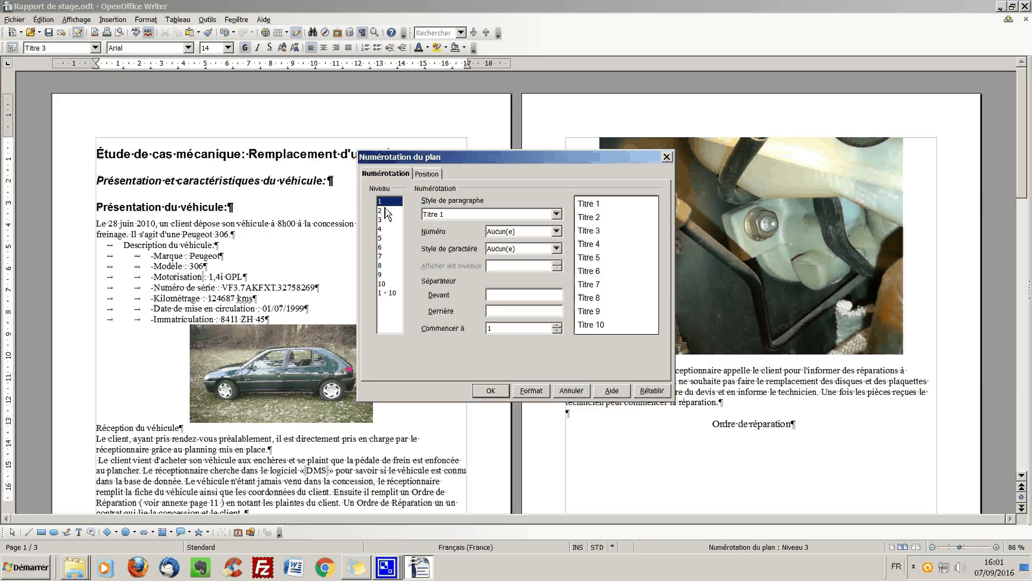
click(559, 215)
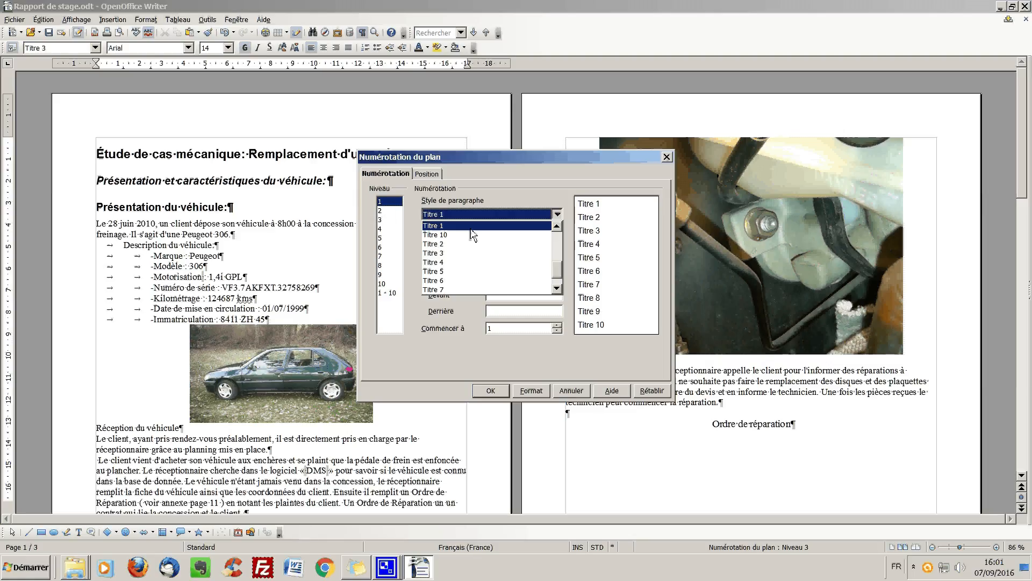
click(449, 244)
click(557, 232)
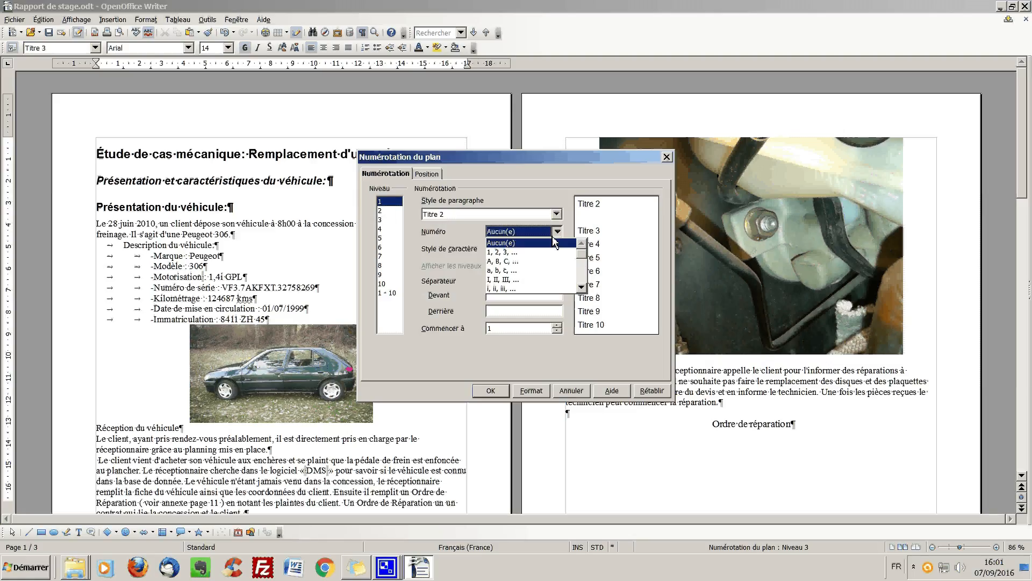
click(516, 251)
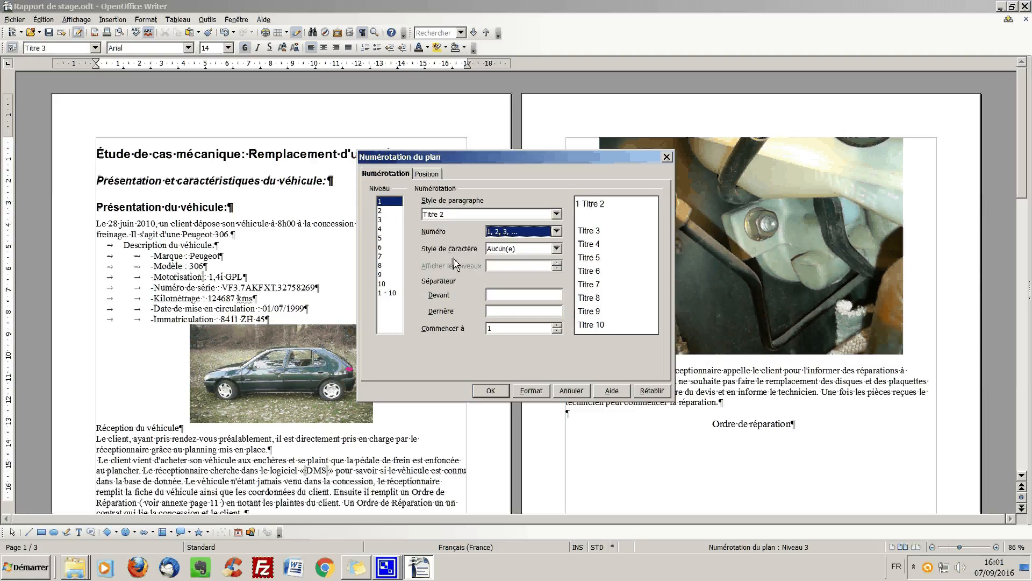
- Assign Titre 3 to numbering level 2 with 1, 2, 3 numbering and 2 displayed levels, and apply the chapter numbering
click(389, 210)
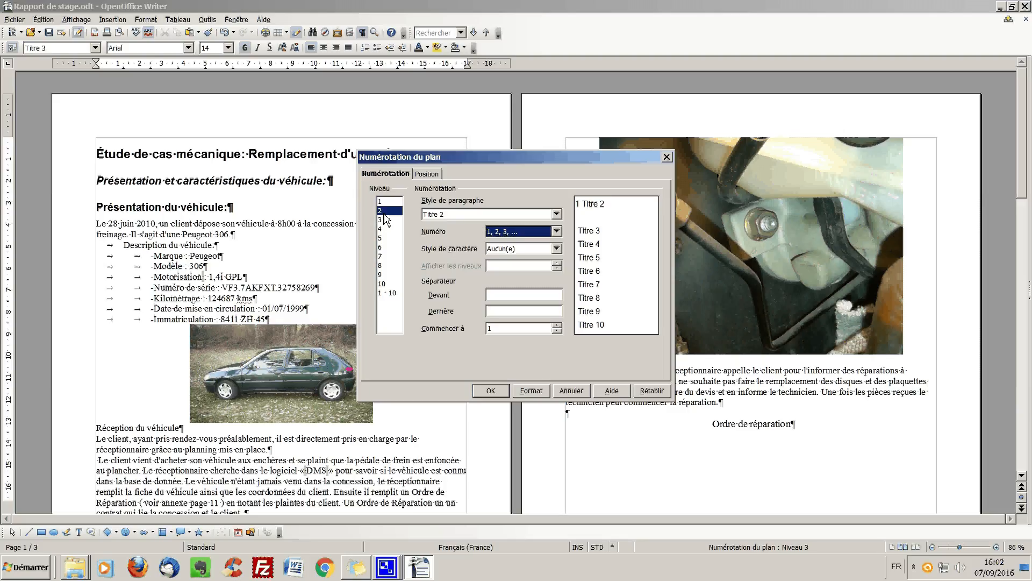
click(557, 215)
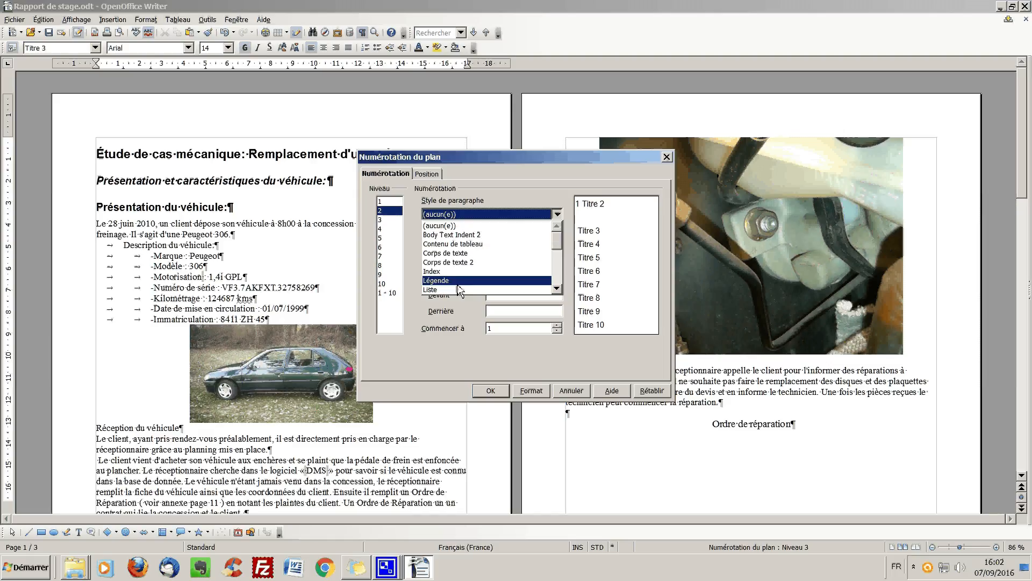
drag(558, 243, 559, 269)
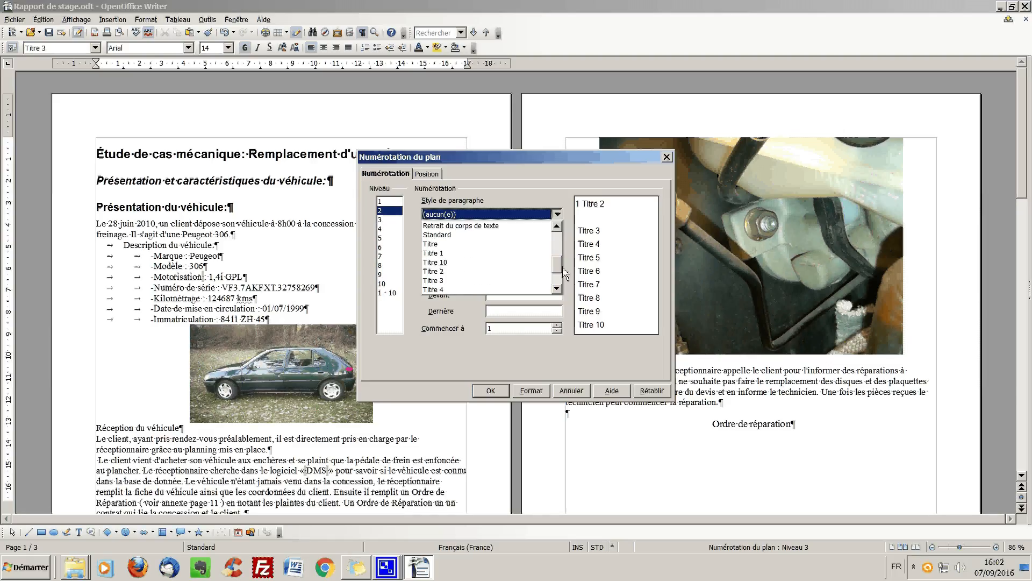
click(543, 276)
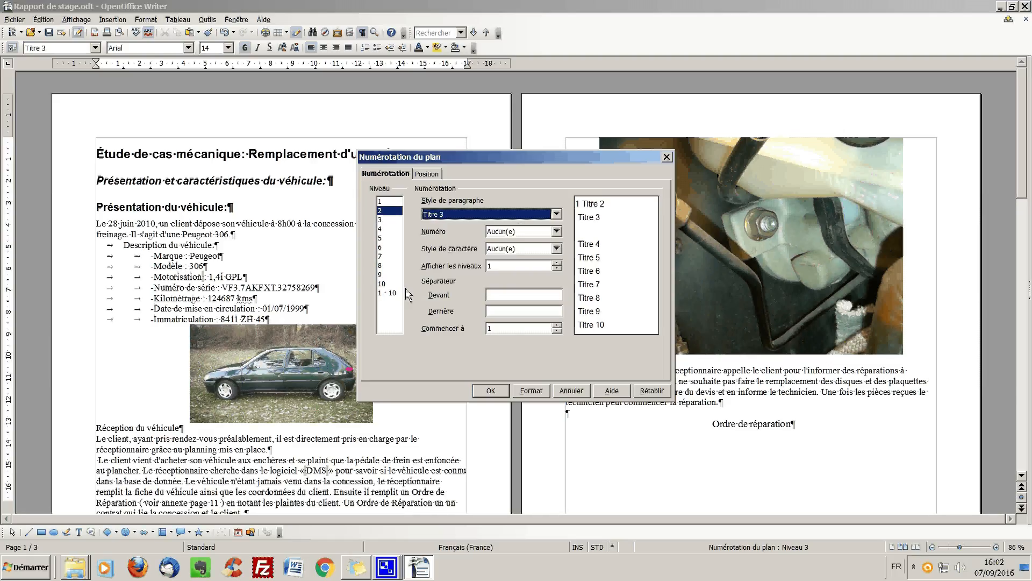
click(556, 231)
click(516, 245)
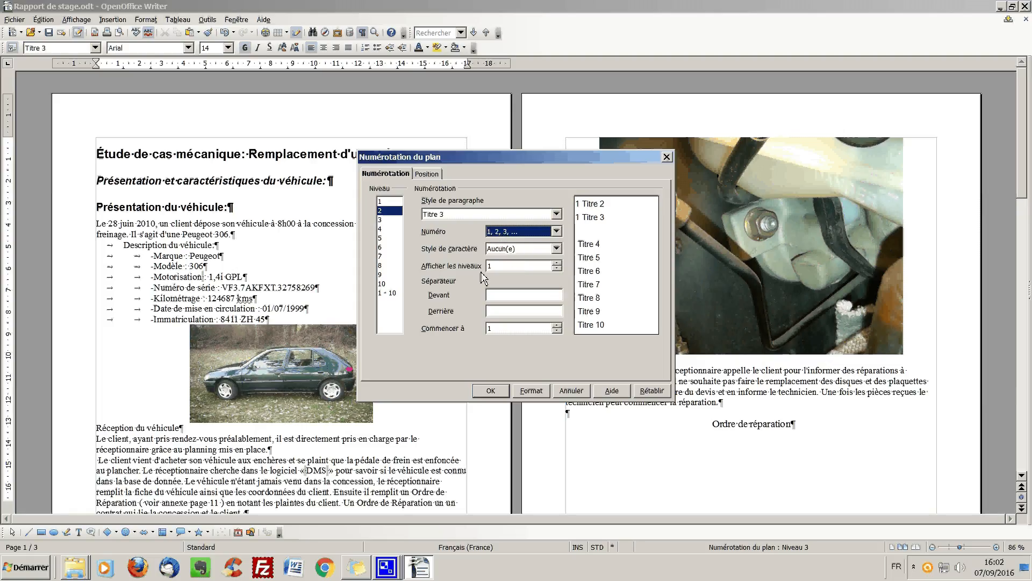
click(557, 263)
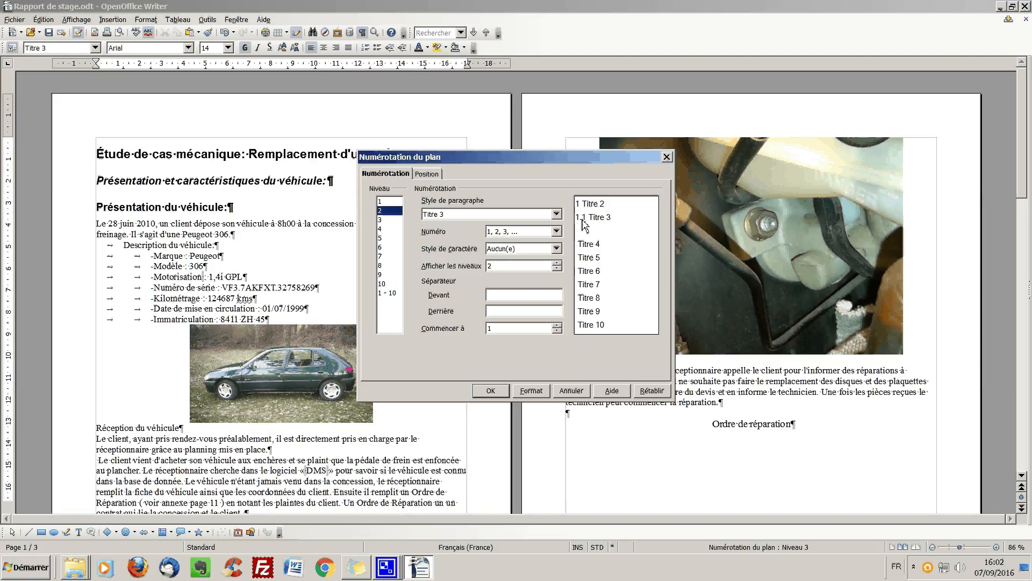
click(494, 394)
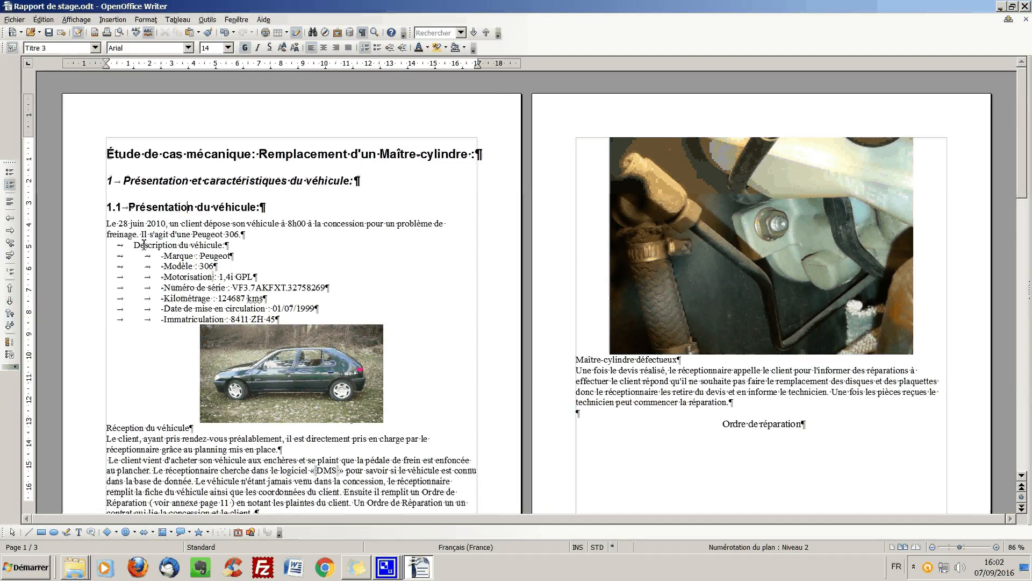
- Apply the Titre 3 style to the line "Description du véhicule"
scroll(157, 224, down, 1)
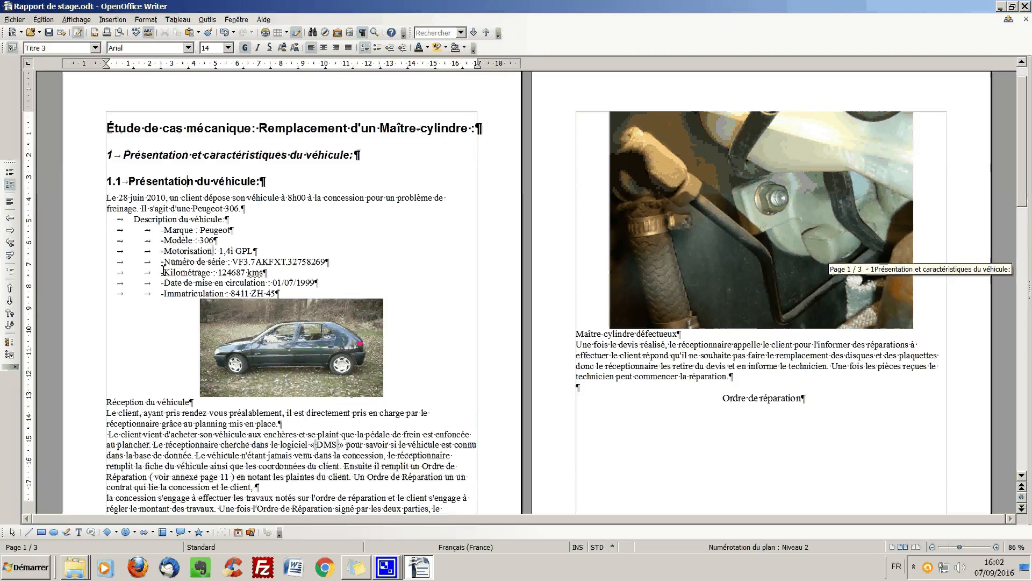
click(157, 225)
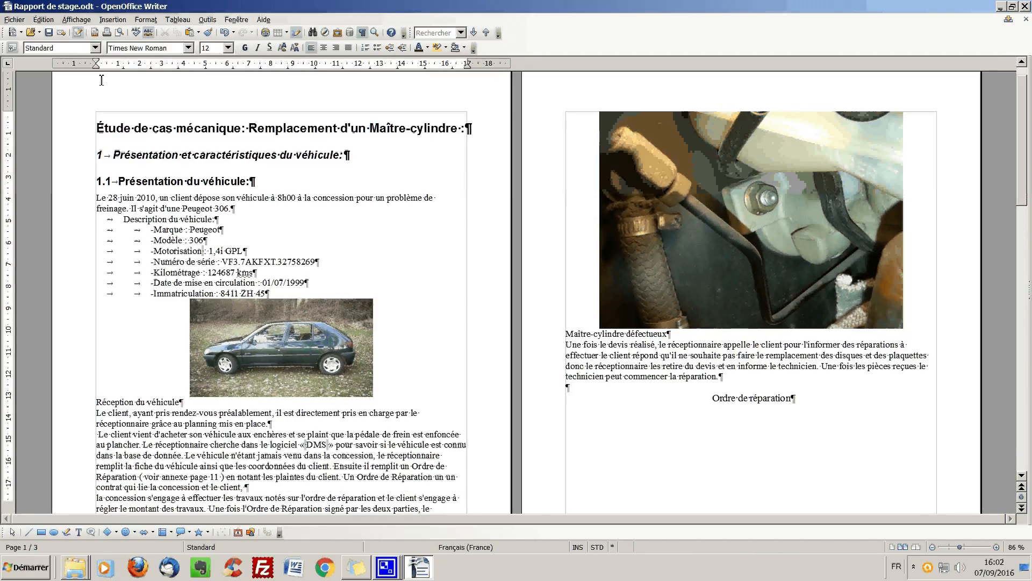
click(96, 49)
click(35, 123)
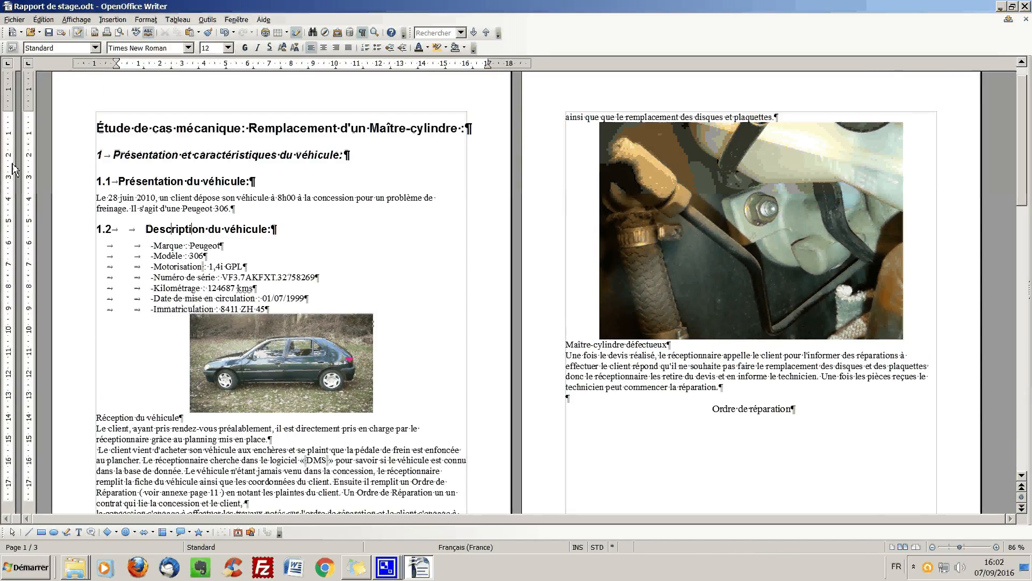
- Apply the Titre 3 style to the line "Réception du véhicule" below the car photo
scroll(202, 245, down, 5)
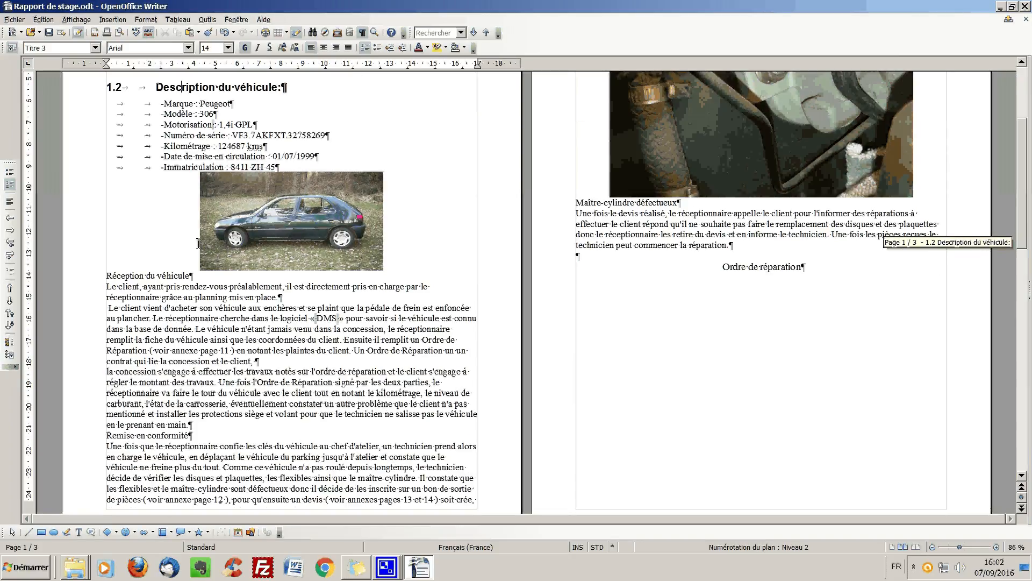
click(133, 275)
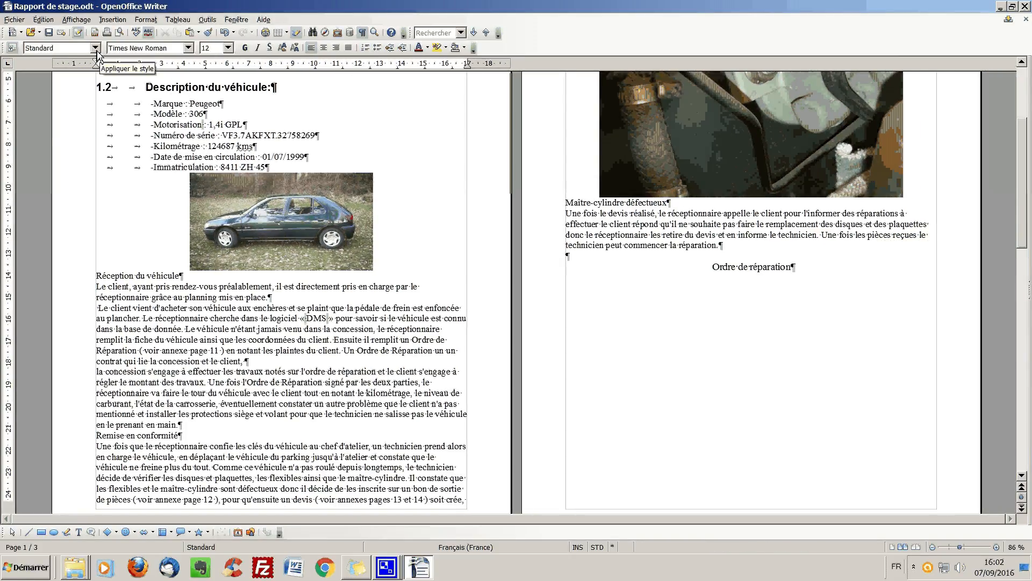
click(96, 48)
click(52, 124)
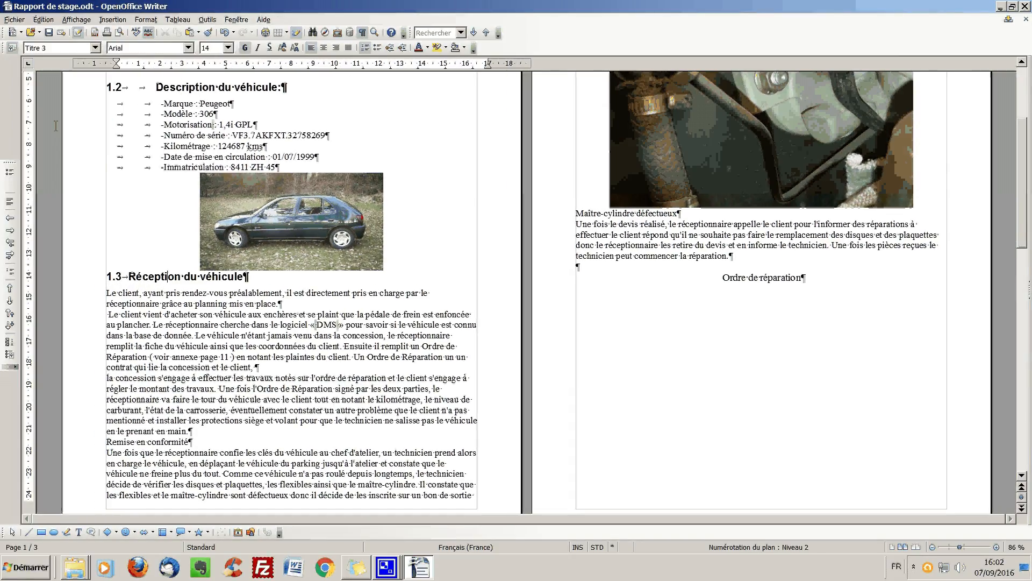
- Change the style of the heading "Réception du véhicule" to Titre 2
scroll(169, 197, down, 2)
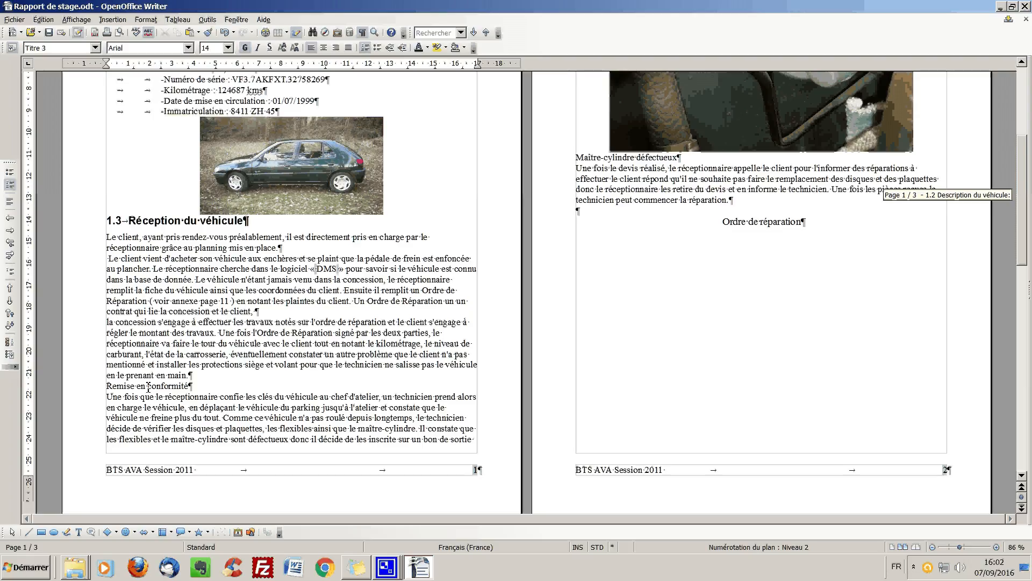
scroll(161, 333, up, 6)
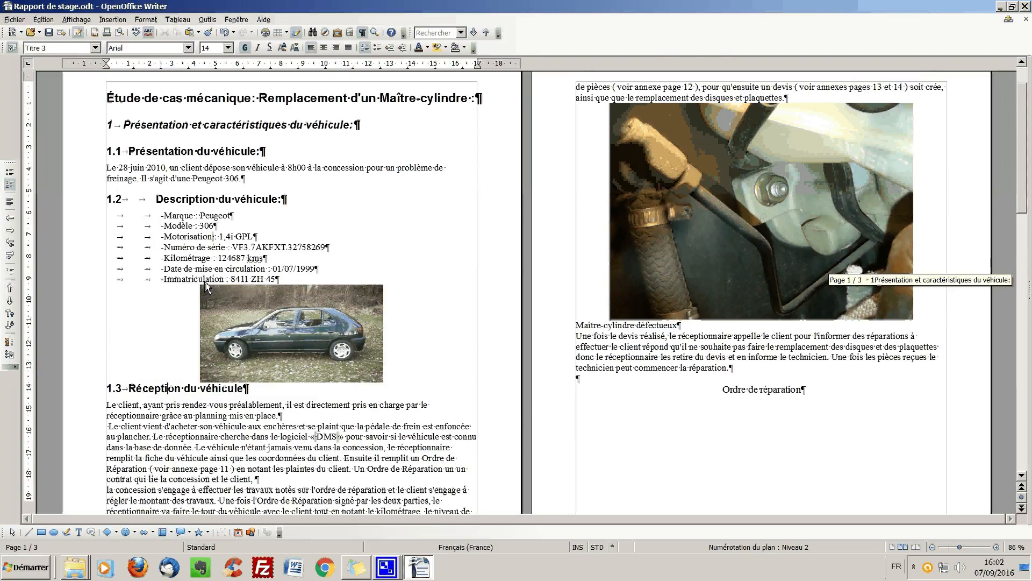
scroll(207, 287, down, 2)
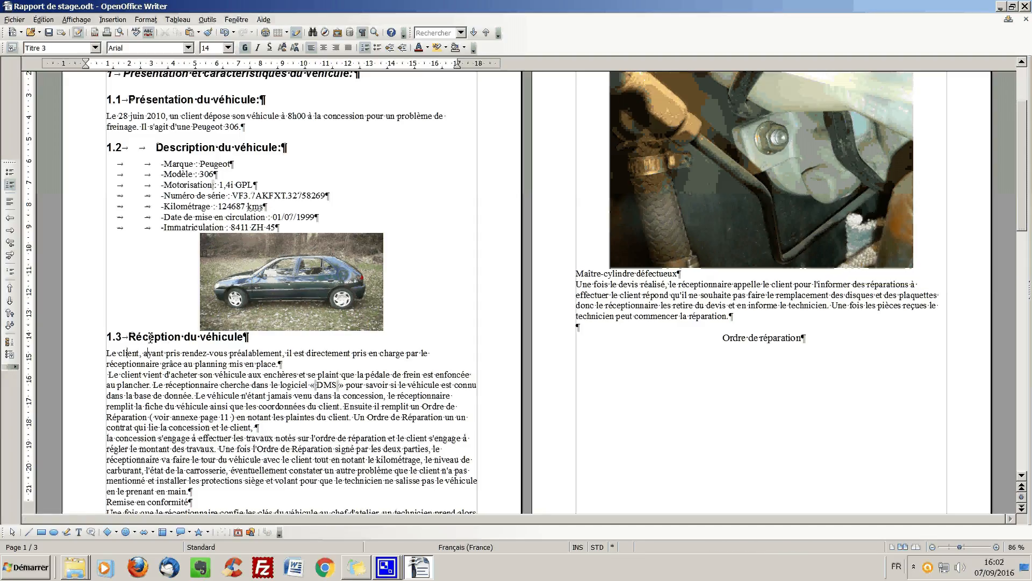
click(151, 336)
click(95, 48)
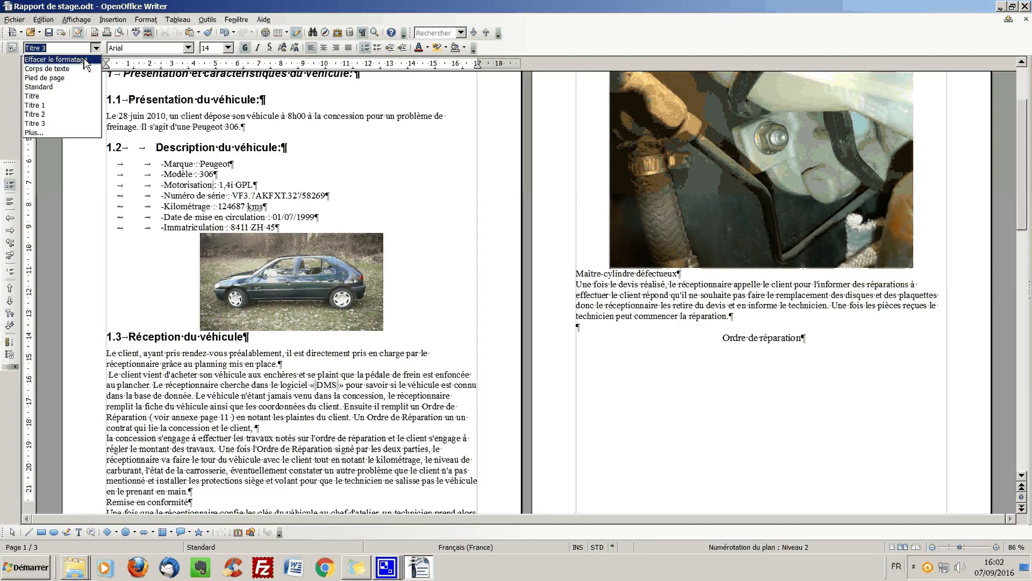
click(65, 114)
- Apply the Titre 2 style to the line "Remise en conformité" near the end of page 1
scroll(146, 214, down, 3)
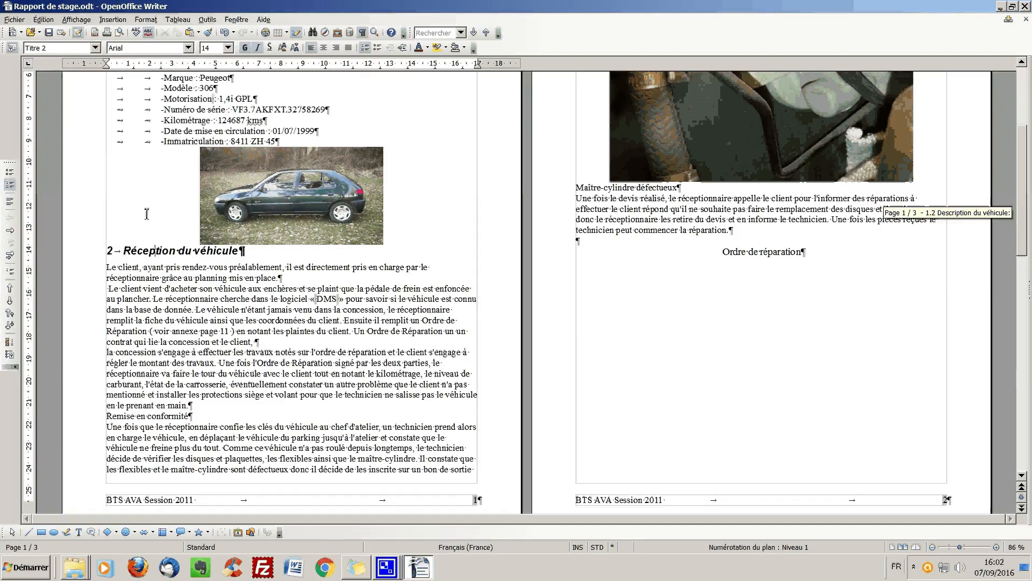
scroll(146, 214, down, 1)
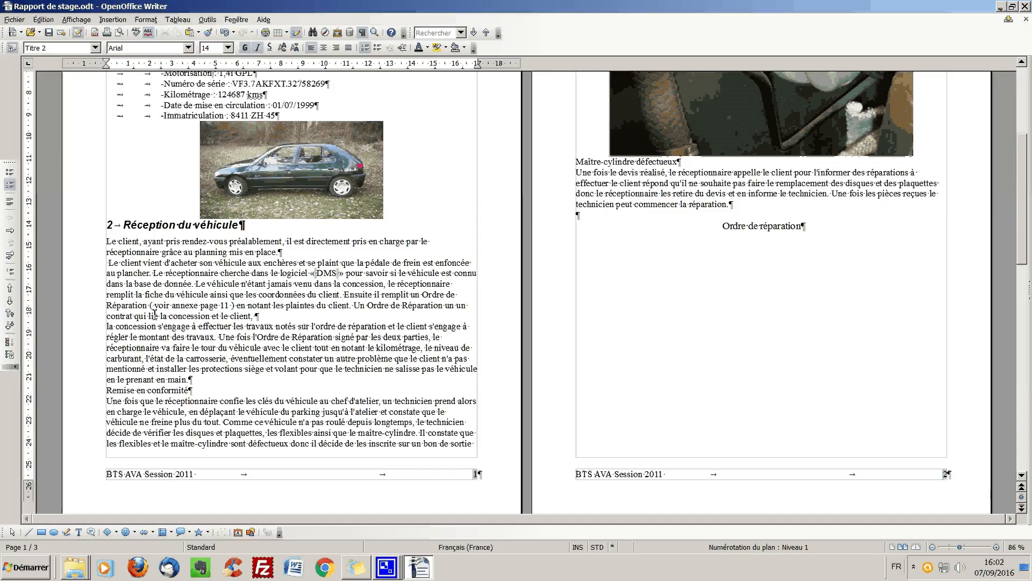
click(145, 390)
click(96, 48)
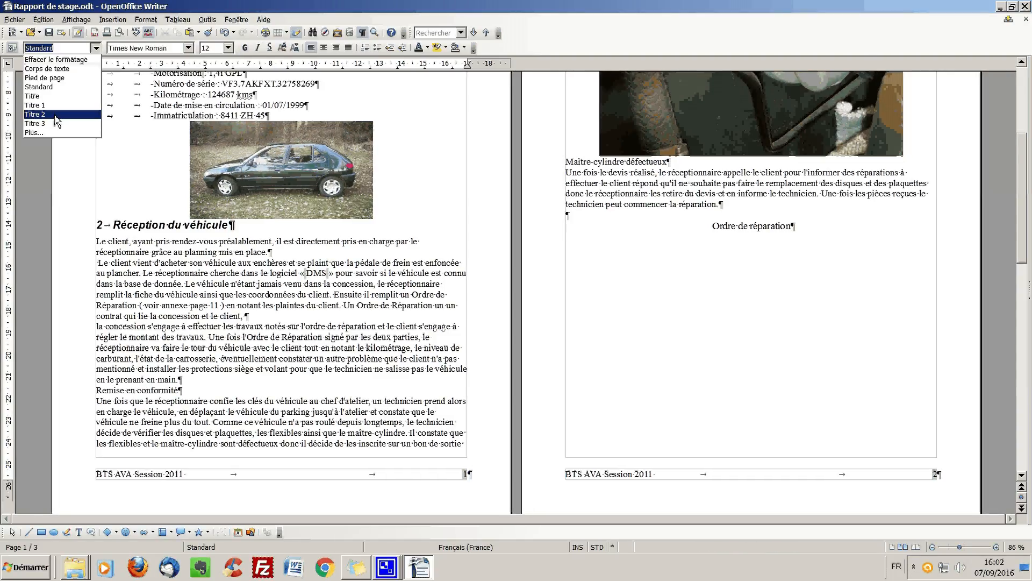
click(51, 107)
- Remove the manual tabs and dash from each line of the vehicle list, from "Marque" to "Immatriculation"
scroll(462, 329, up, 6)
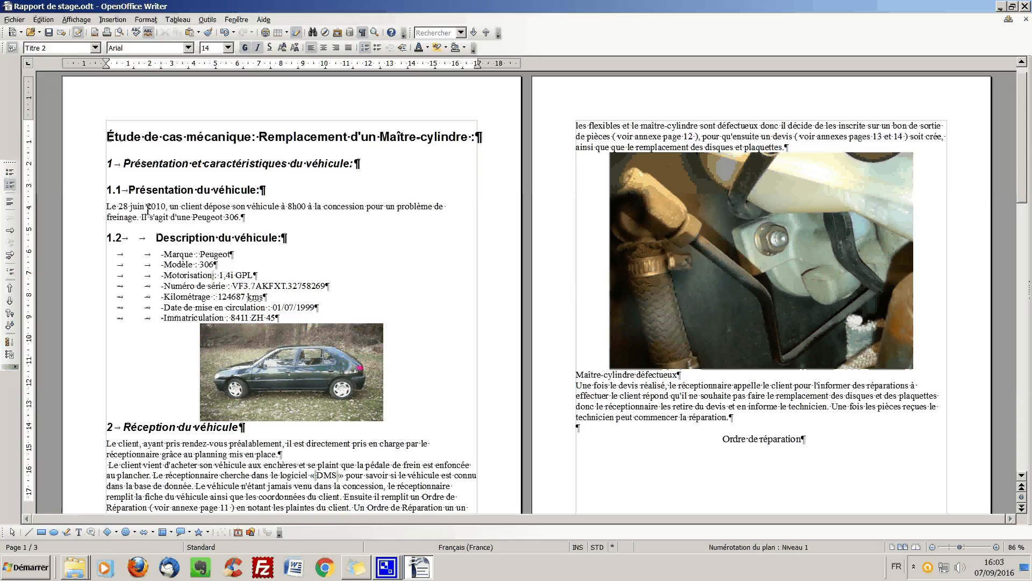
click(106, 255)
key(Delete)
key(Delete)
key(Delete)
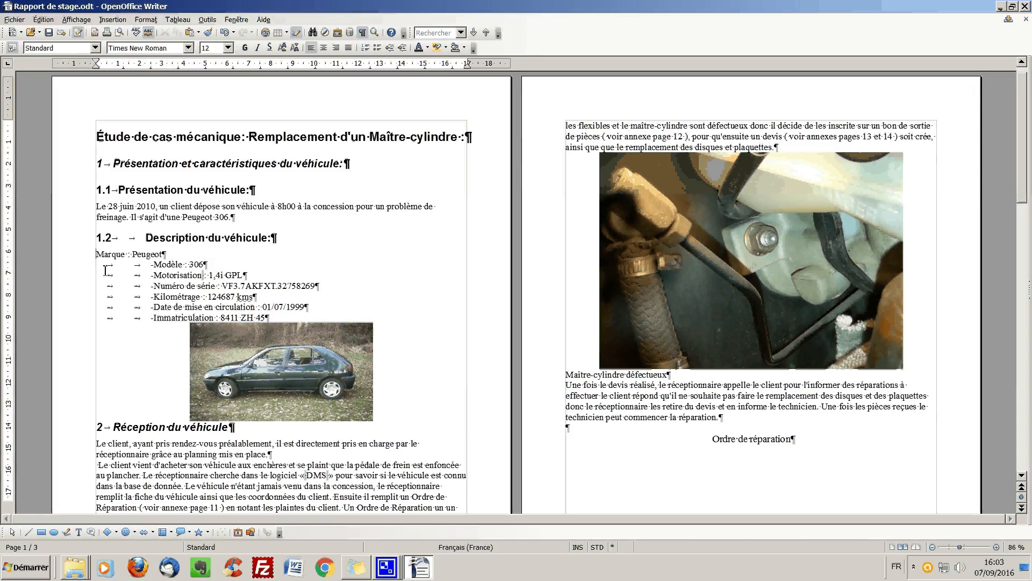
key(Down)
key(Delete)
key(Delete)
key(Delete)
key(Down)
key(Delete)
key(Delete)
key(Delete)
key(Down)
key(Delete)
key(Delete)
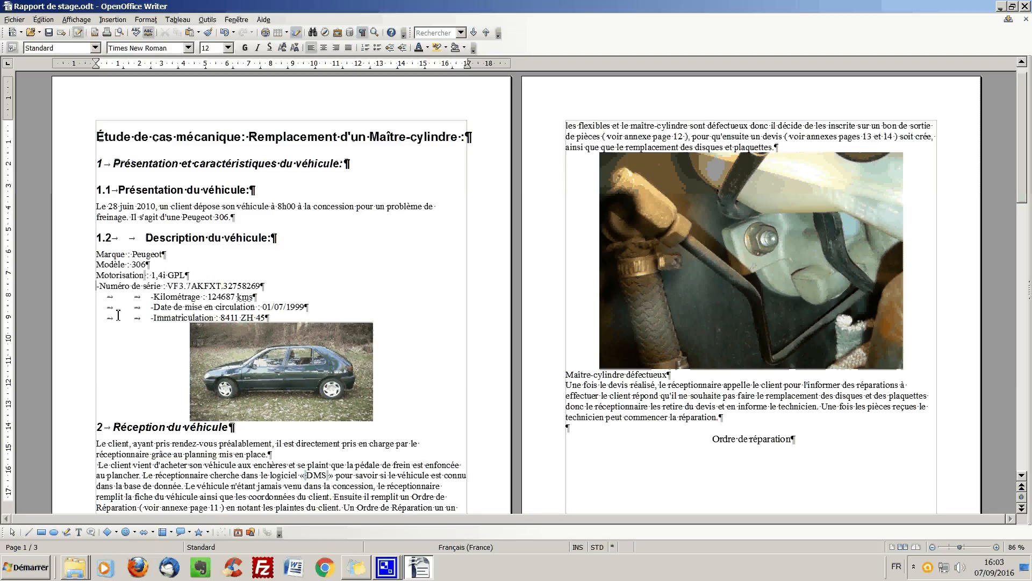
key(Delete)
key(Down)
key(Delete)
key(Delete)
key(Delete)
key(Down)
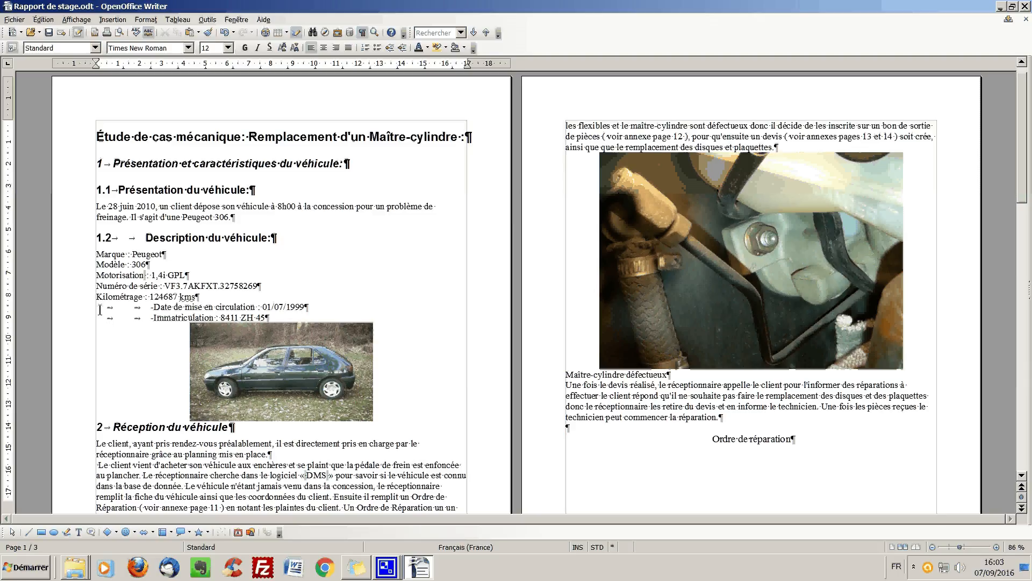
key(Delete)
key(Delete)
key(Delete)
key(Down)
key(Delete)
key(Delete)
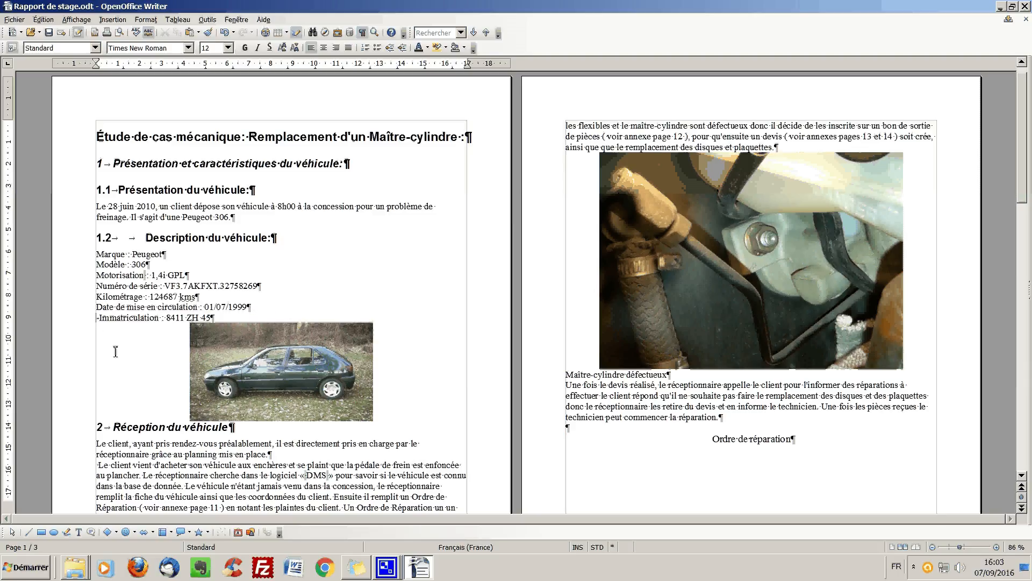
key(Delete)
- Format the seven vehicle description lines, from "Marque" to "Immatriculation", as a bulleted list
drag(95, 253, 210, 317)
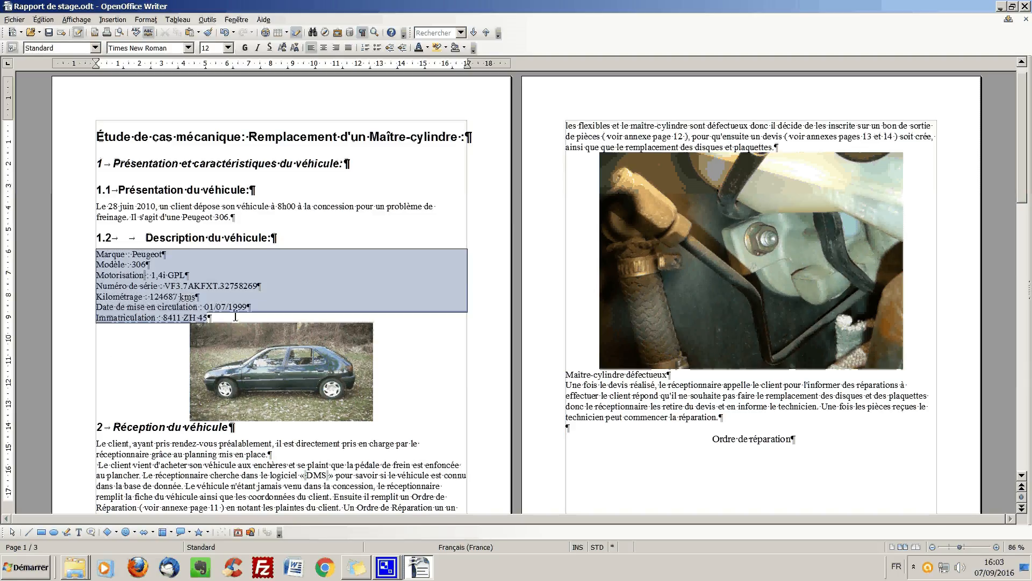
click(378, 48)
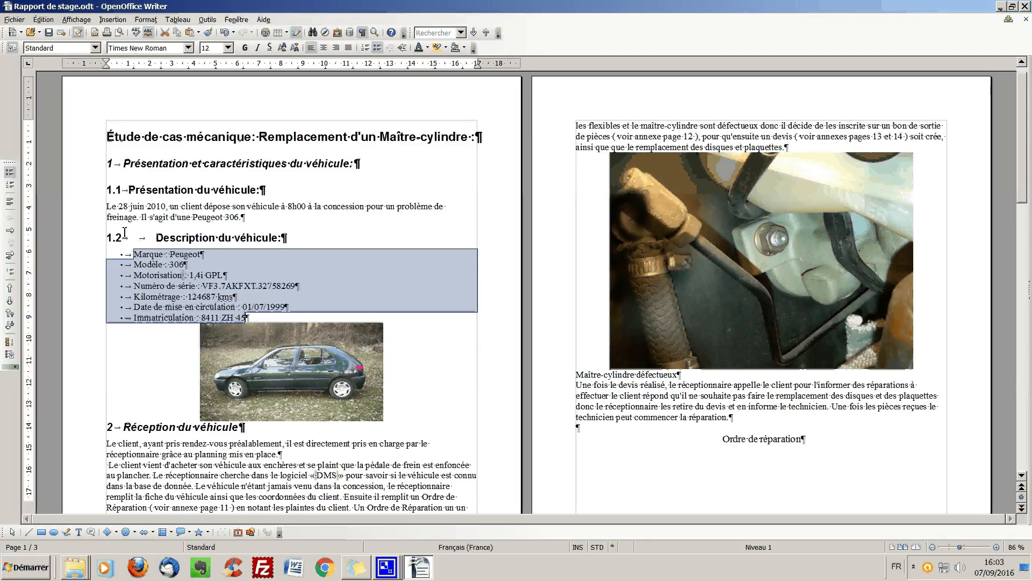
- Move the car photo against the right margin below the "Description du véhicule" heading and set its text wrap to Renvoi relatif à la page
click(323, 370)
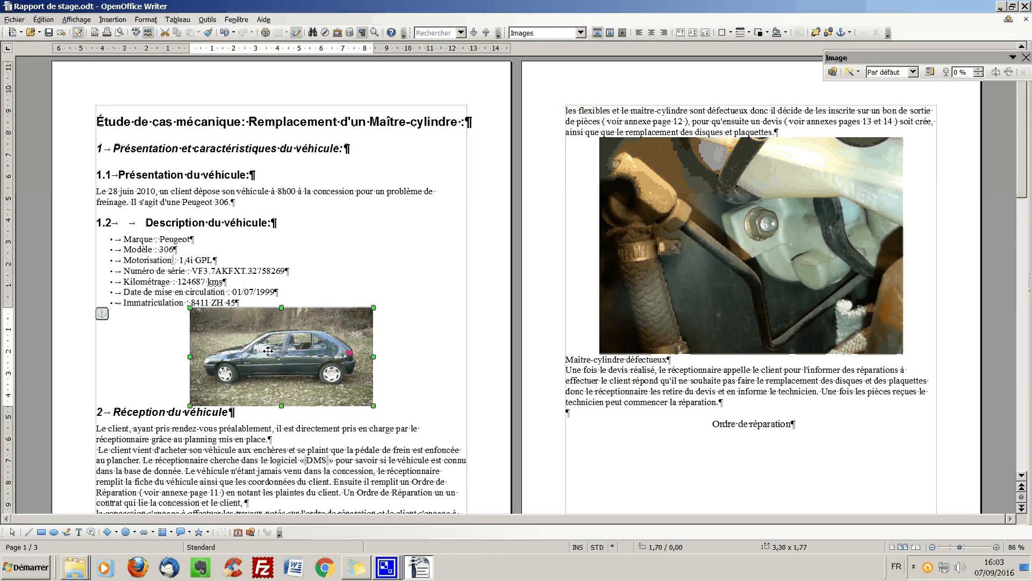
drag(267, 351, 361, 271)
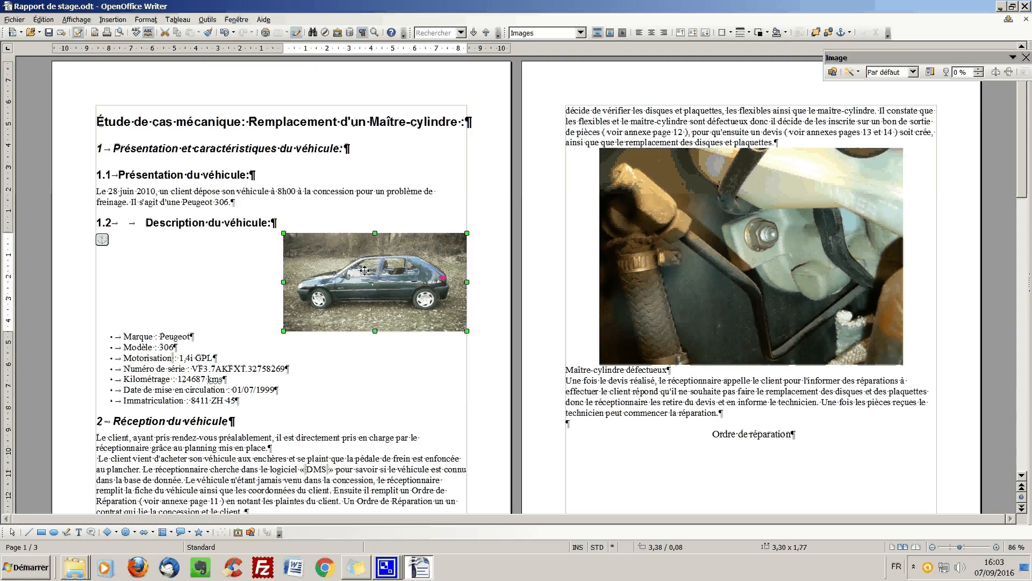
right_click(365, 271)
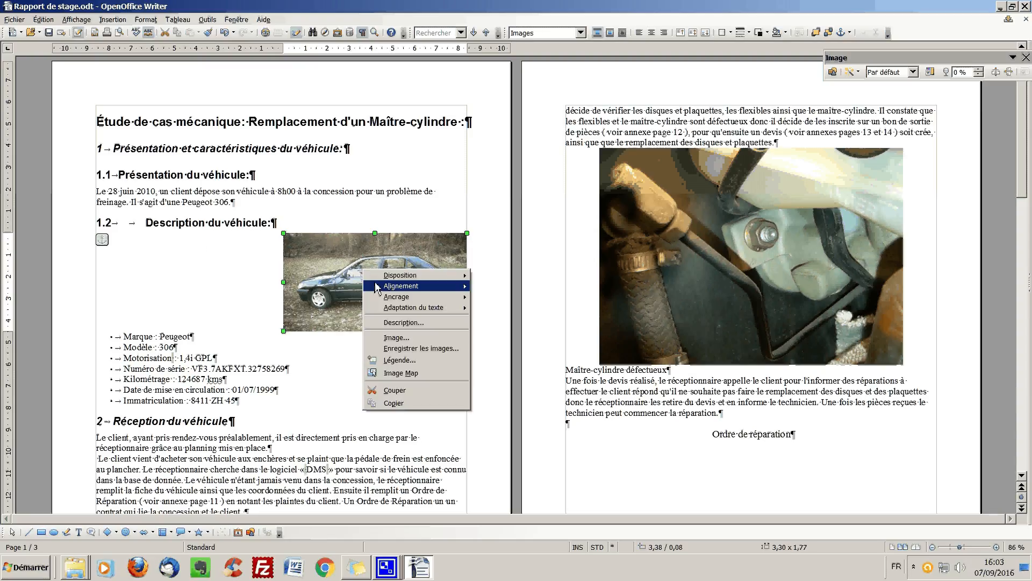
mouse_move(419, 307)
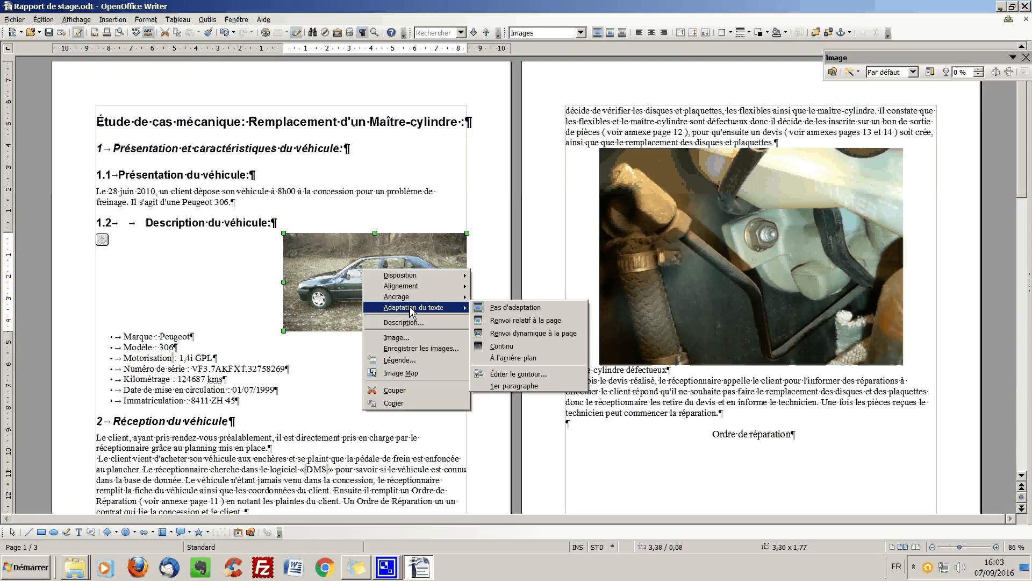
click(508, 320)
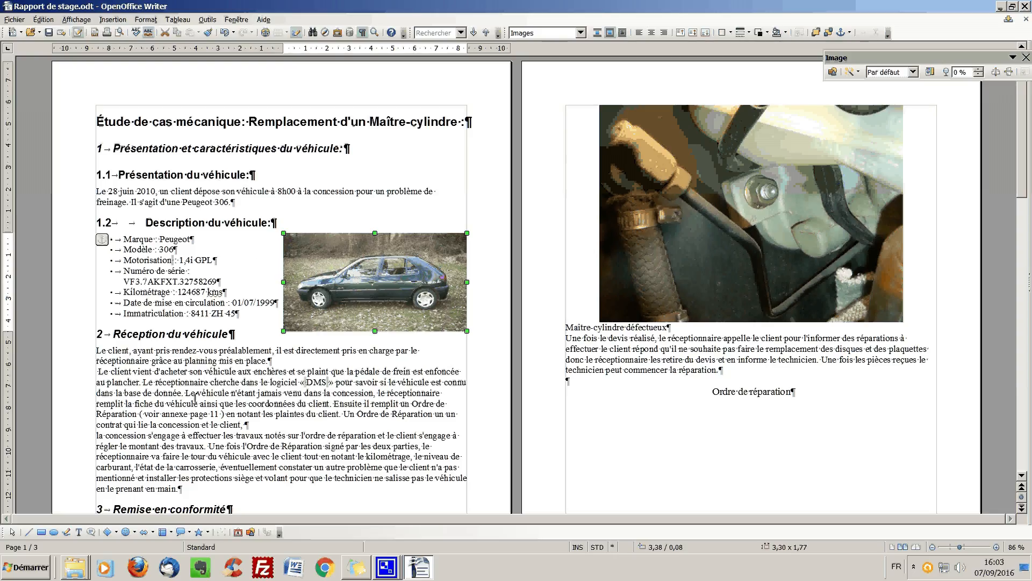
- Shrink the master cylinder photo on page 2 to about 3.09 × 2.20 and place it against the right margin
scroll(208, 347, down, 3)
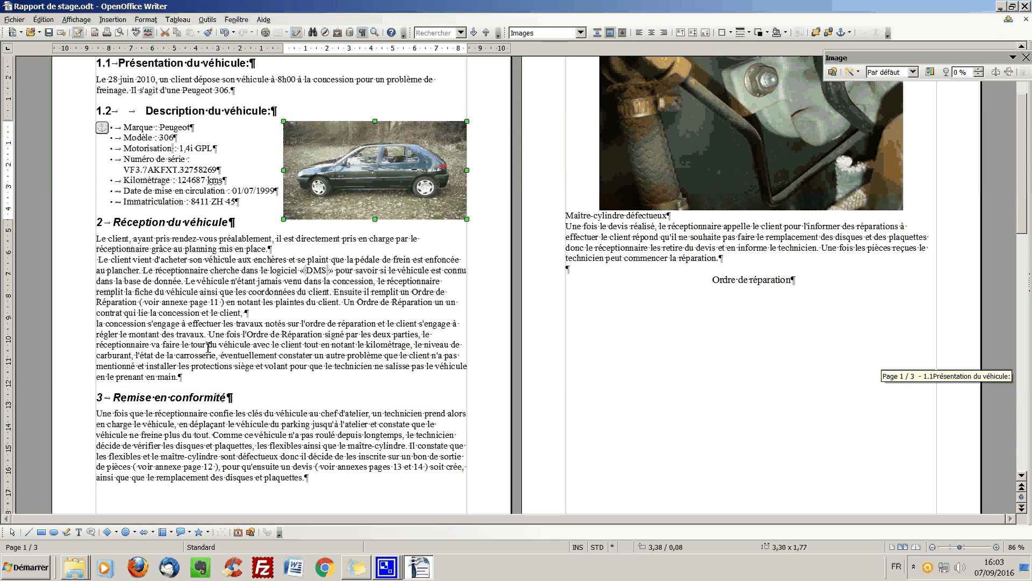
scroll(655, 210, up, 2)
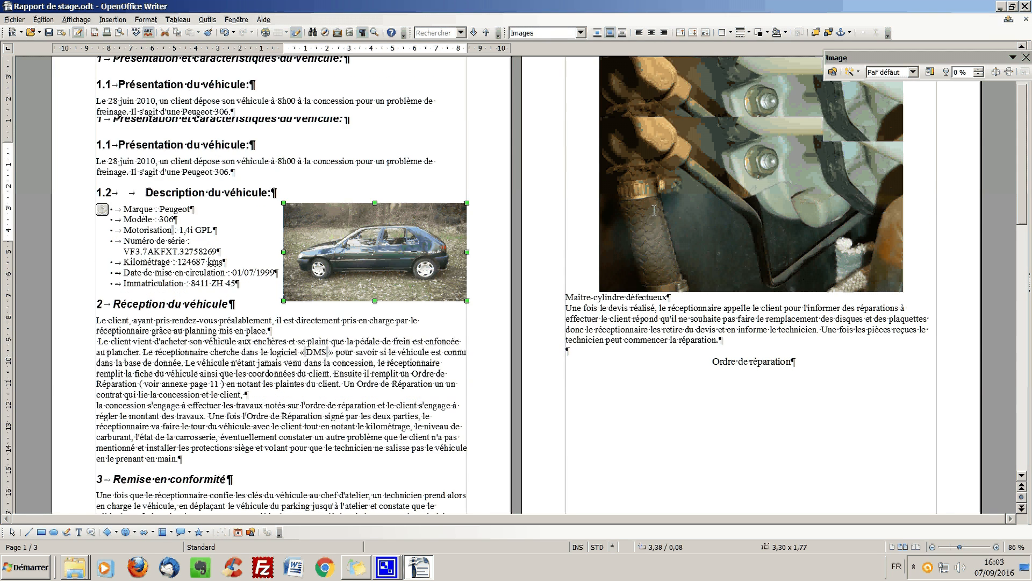
scroll(654, 210, up, 1)
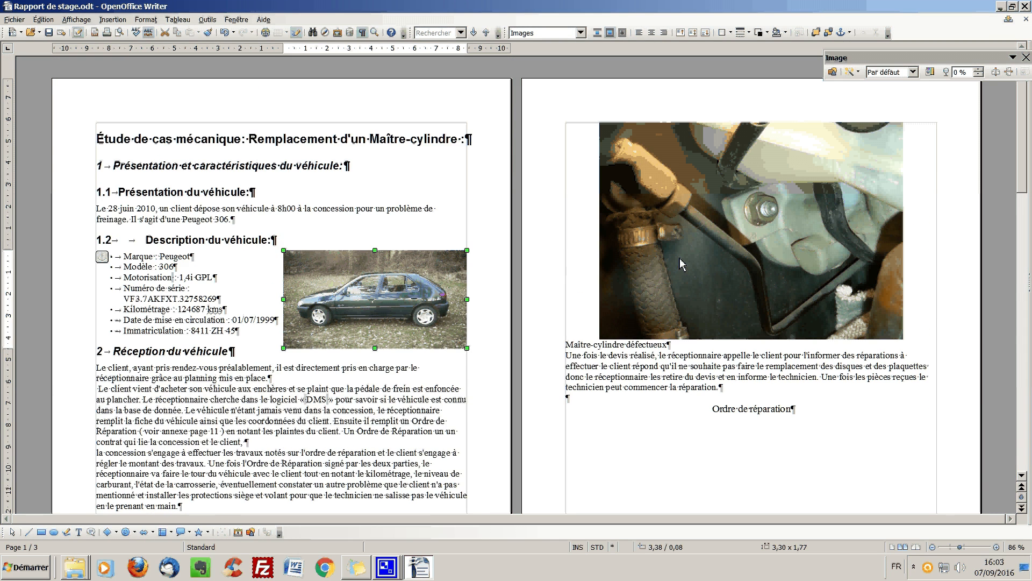
click(752, 249)
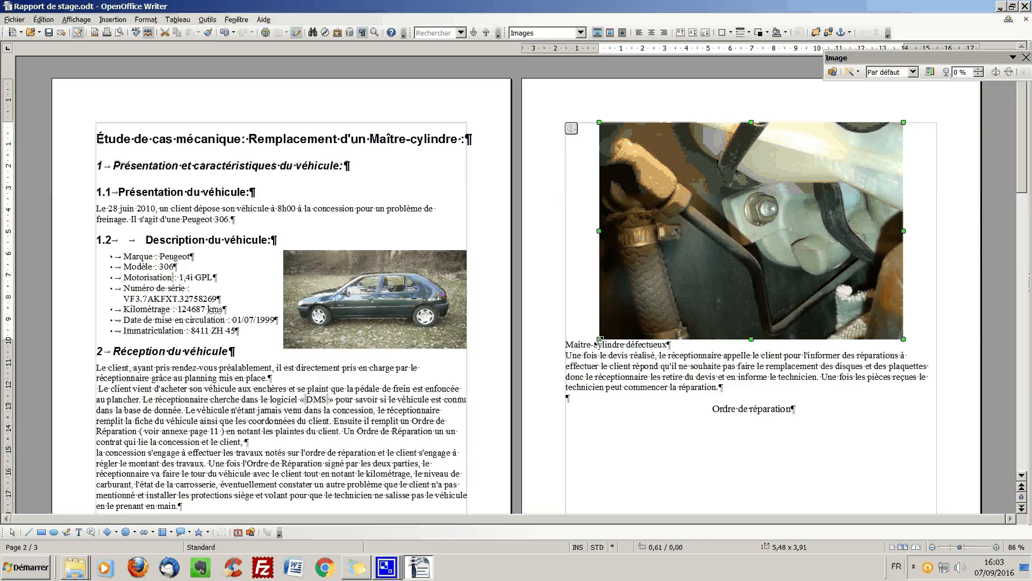
drag(599, 340, 734, 235)
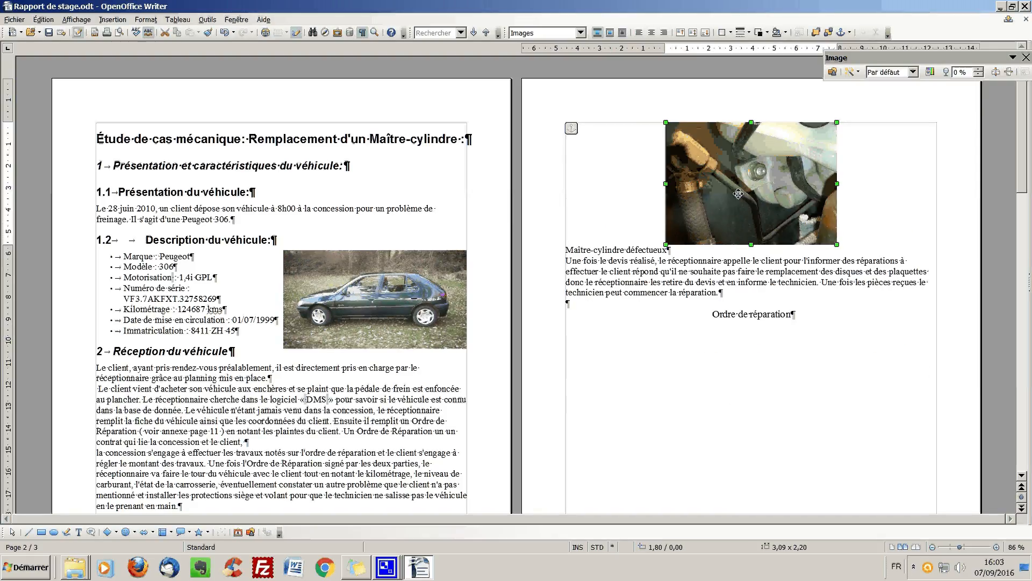
drag(739, 194, 805, 198)
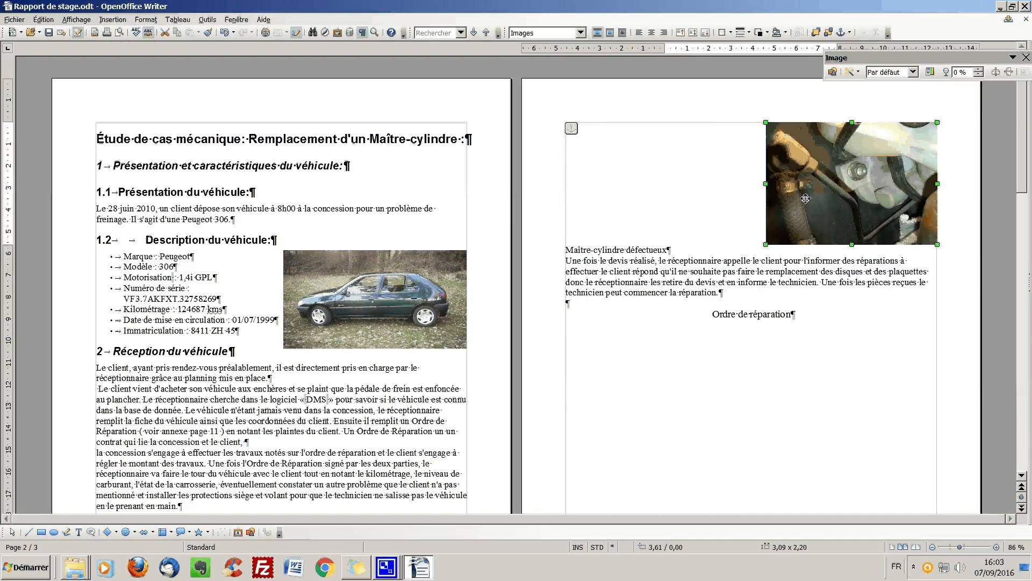
- Set the text wrap of the master cylinder photo to Renvoi relatif à la page
right_click(836, 184)
mouse_move(872, 224)
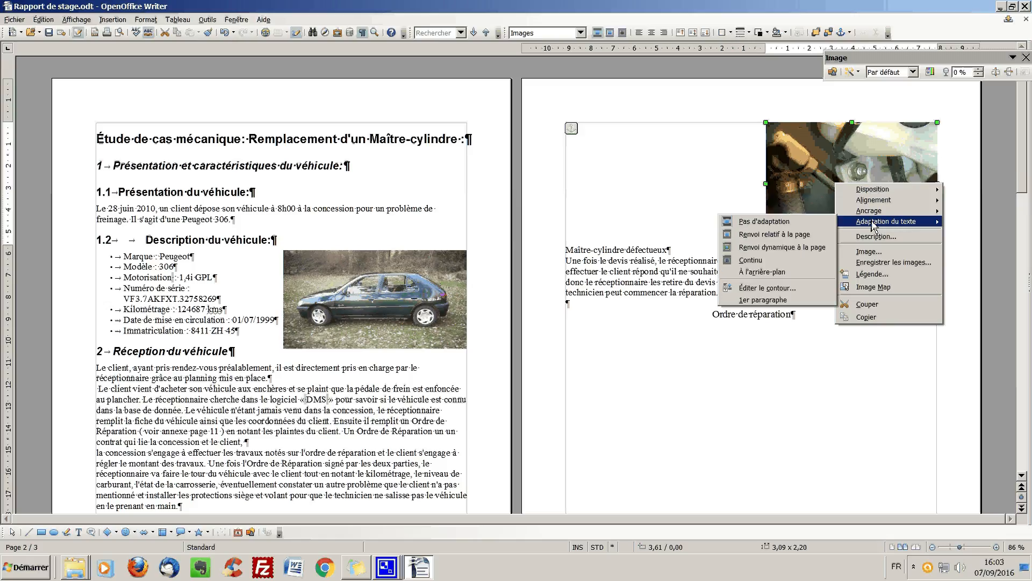
click(774, 233)
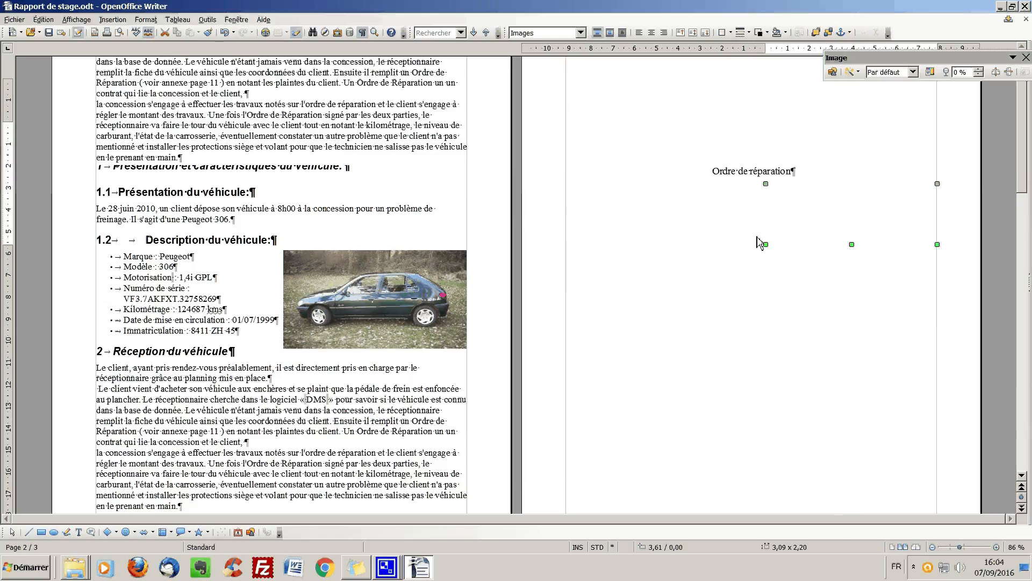
- Move the master cylinder photo up beside the first paragraph under "Remise en conformité", keeping it at the right margin
scroll(702, 253, up, 3)
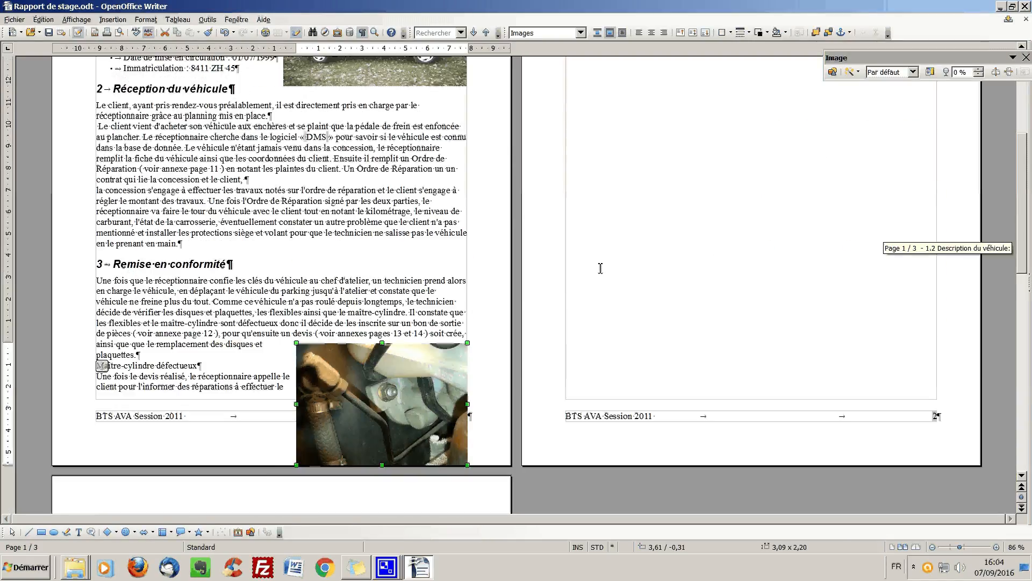
drag(357, 396, 356, 331)
scroll(382, 301, up, 1)
scroll(382, 301, up, 4)
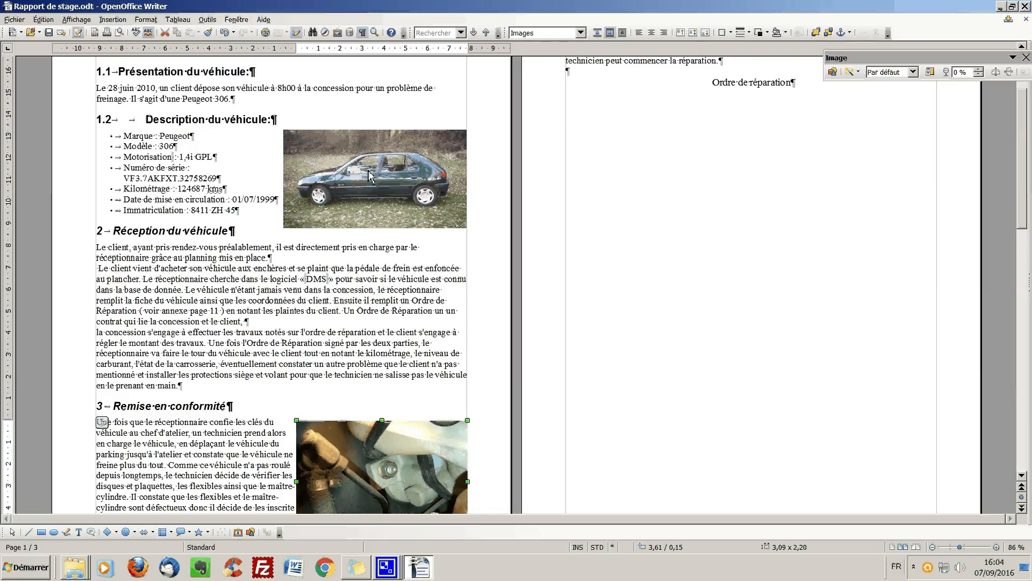
- Increase the left spacing between the master cylinder photo and the surrounding text by two increments in the image's text wrap properties
scroll(336, 383, down, 3)
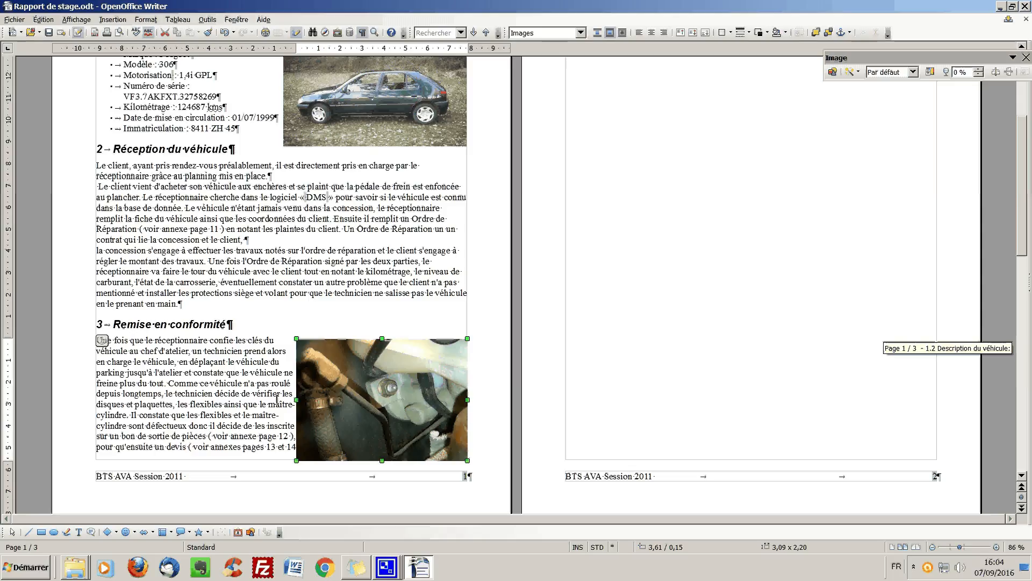
right_click(353, 378)
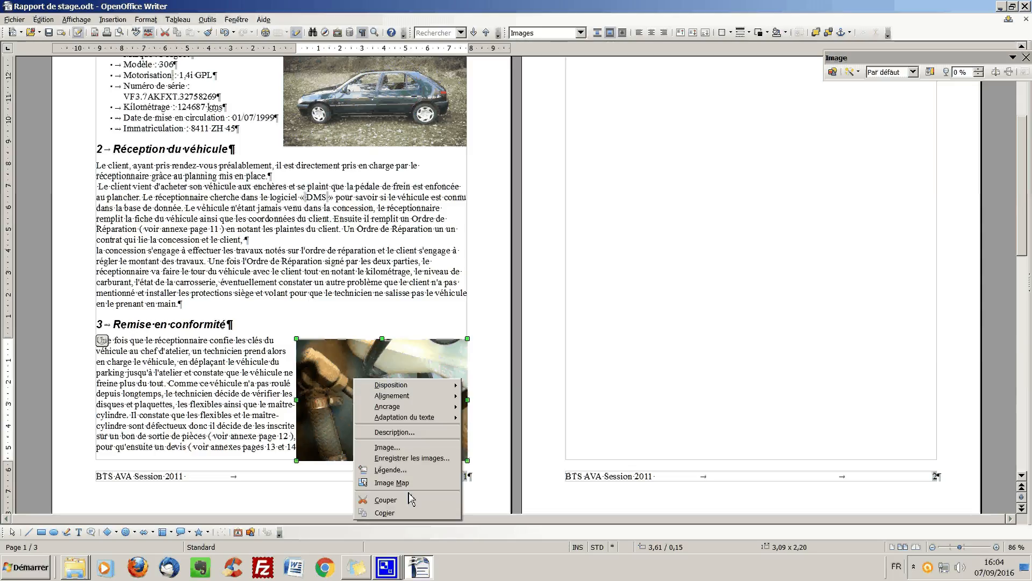
click(392, 449)
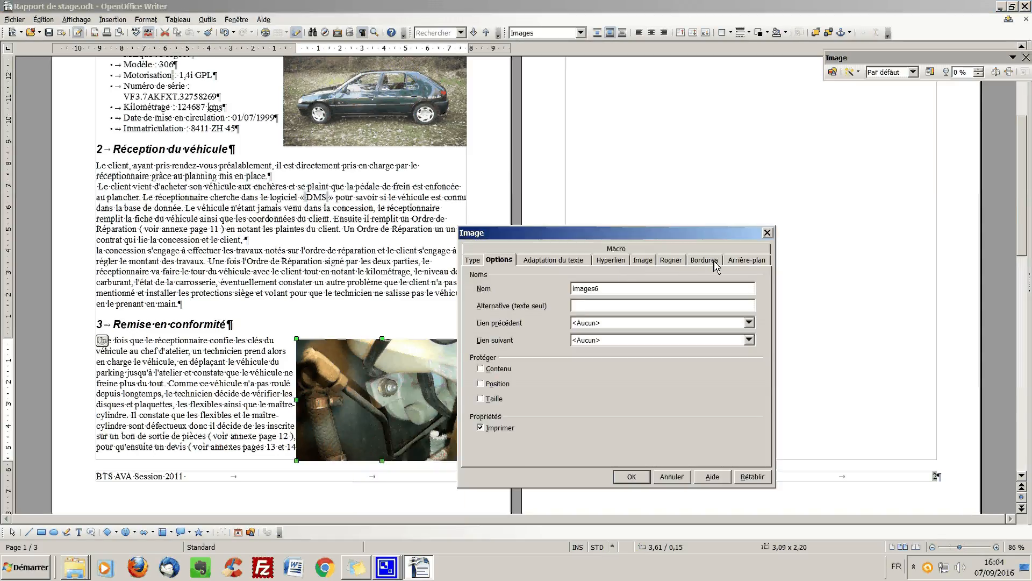
click(566, 262)
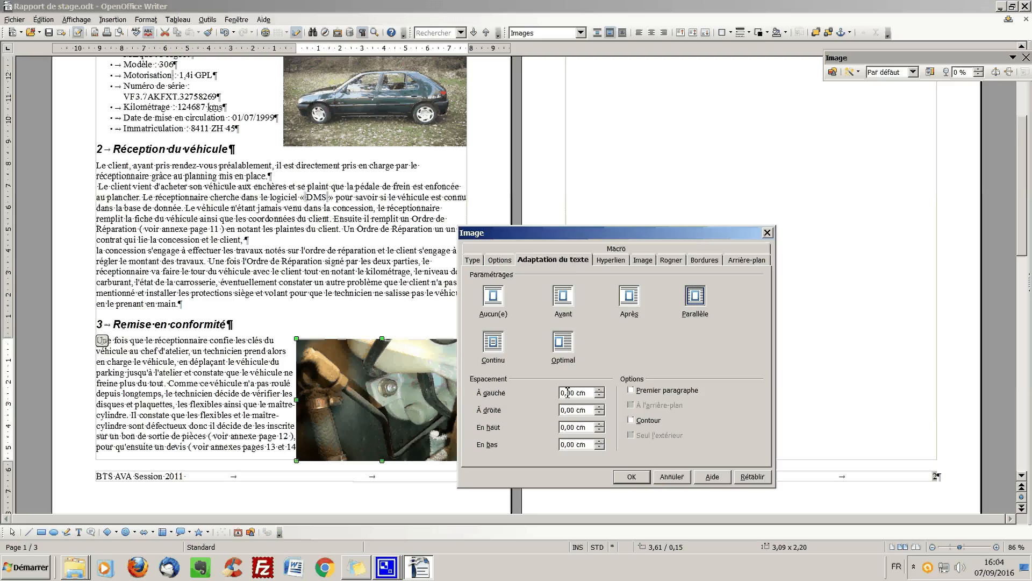
click(599, 390)
click(599, 390)
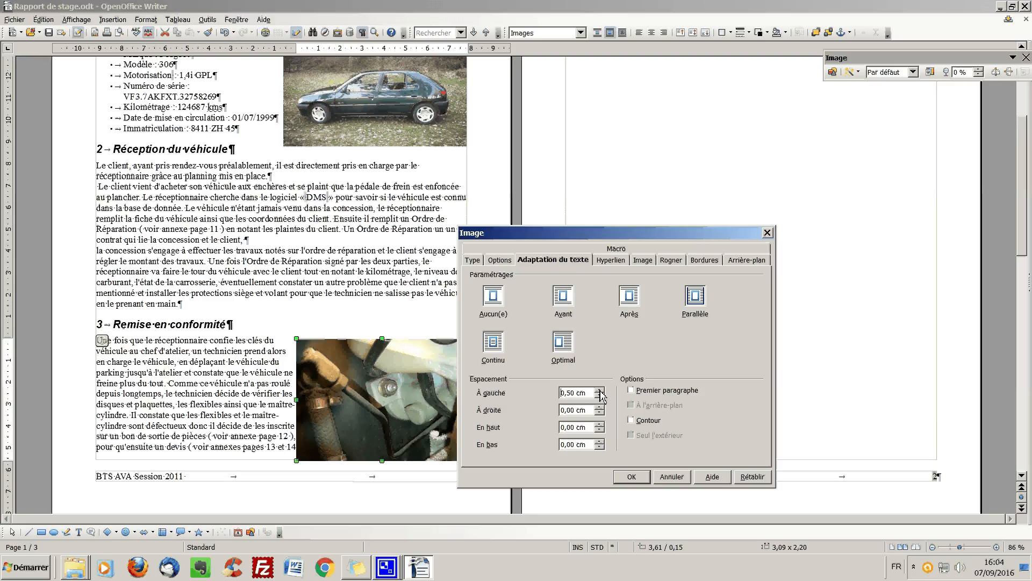
click(633, 475)
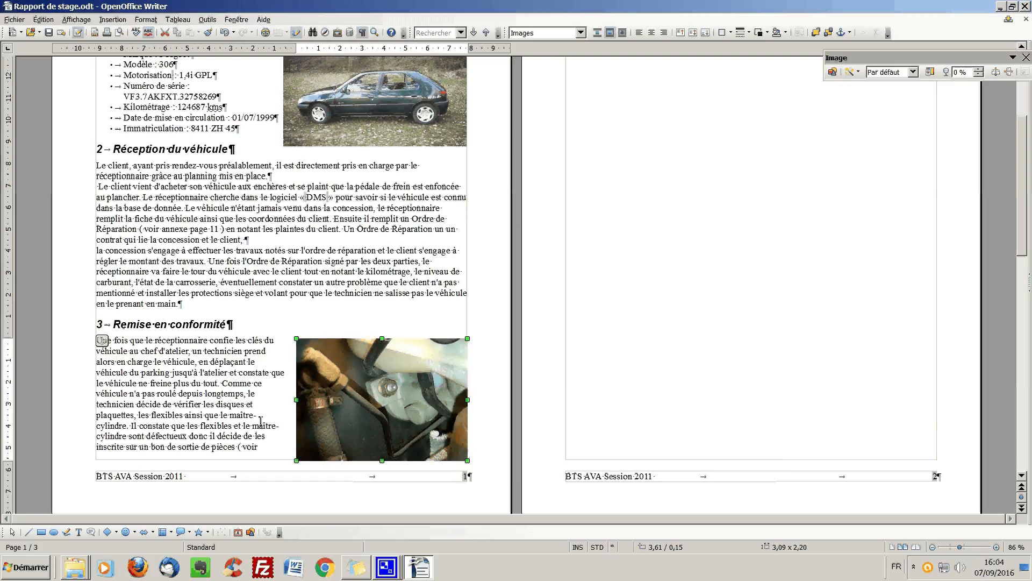
- Open the Standard paragraph style for modification from a body paragraph and set its font to Arial
click(146, 368)
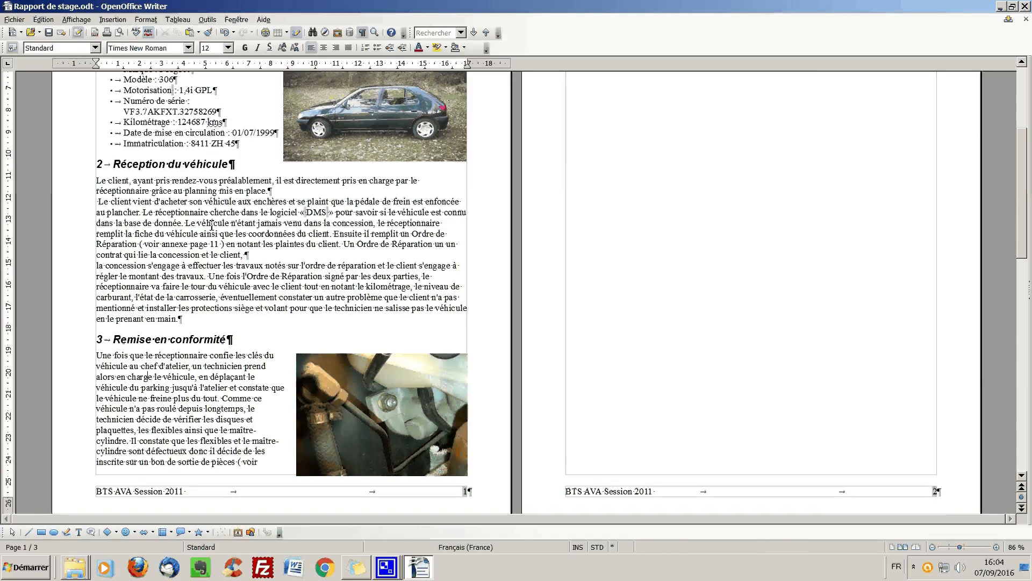
click(12, 48)
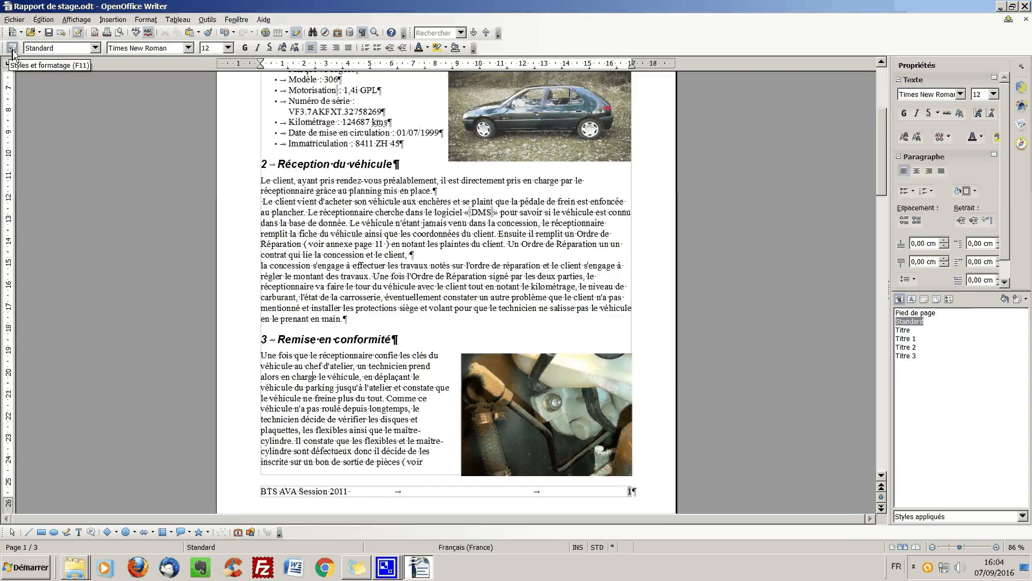
right_click(913, 323)
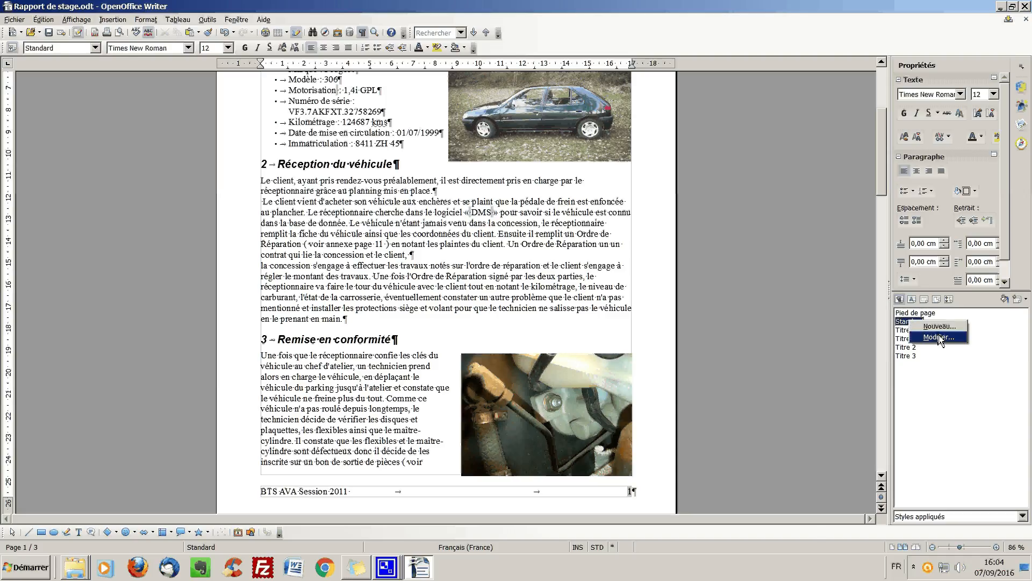
click(935, 332)
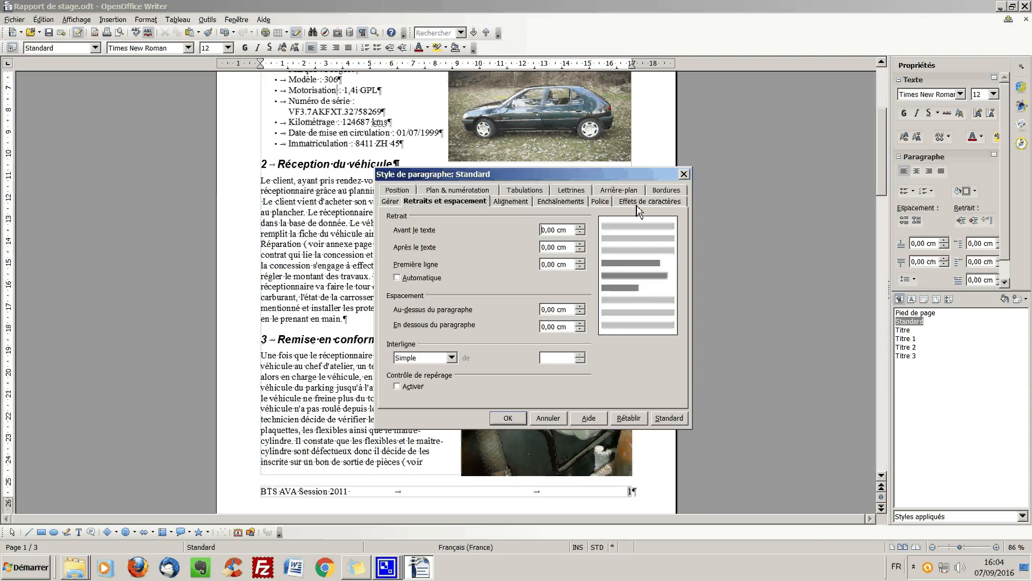
click(600, 201)
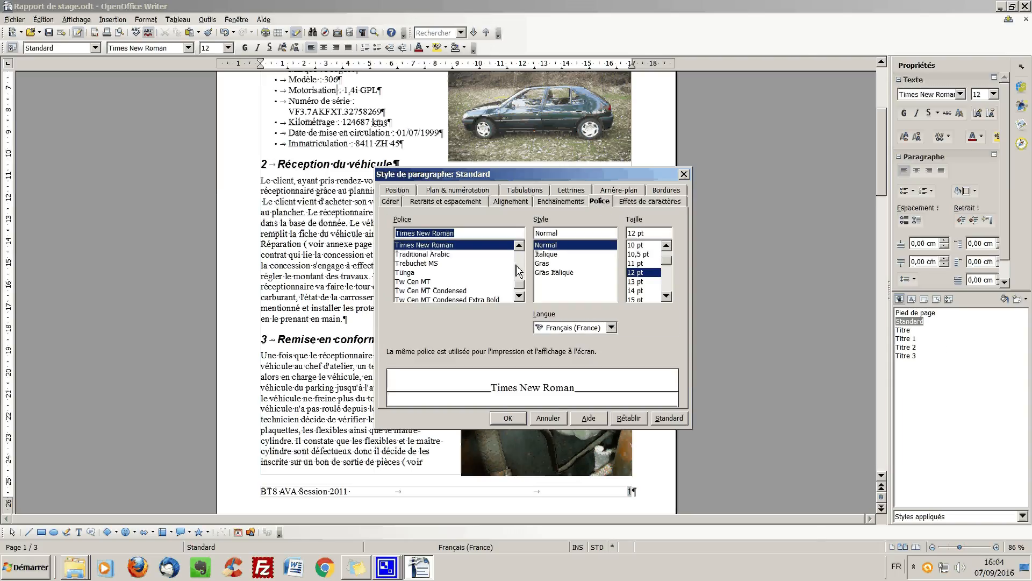
drag(522, 284, 521, 245)
scroll(486, 281, down, 2)
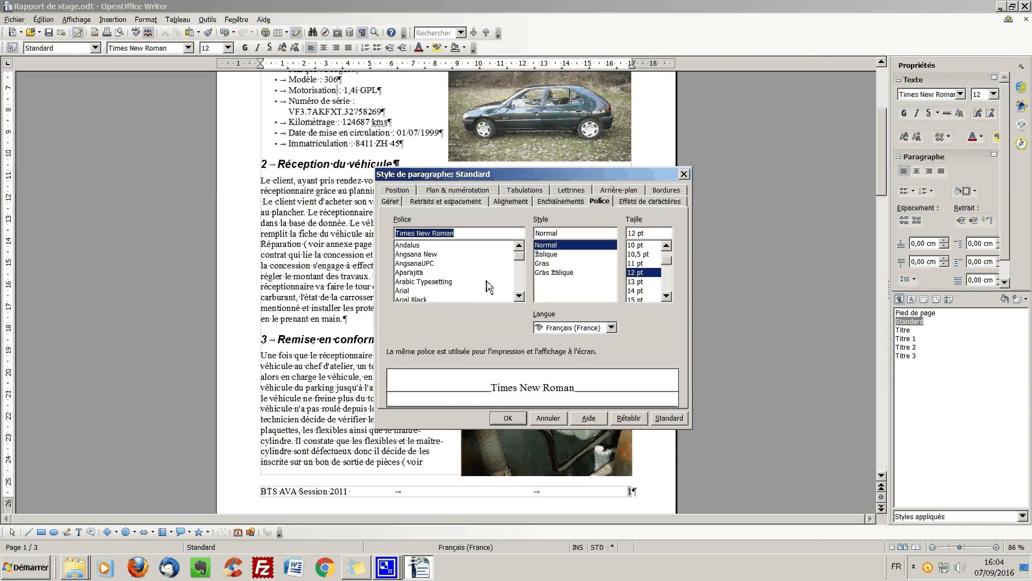
click(414, 263)
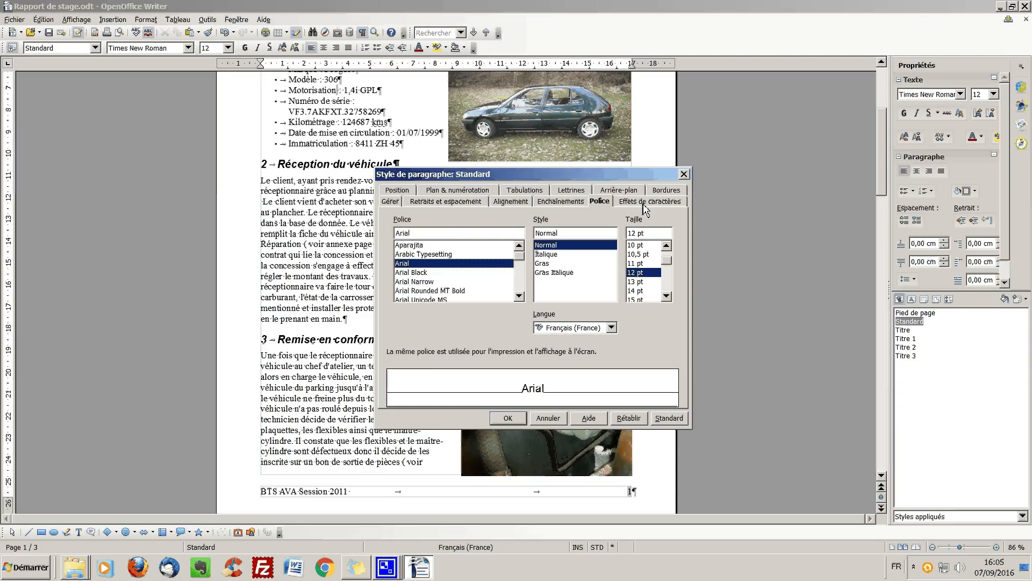
- Set the Standard style's alignment to Justifié and its spacing above and below the paragraph to 0,10 cm
click(509, 203)
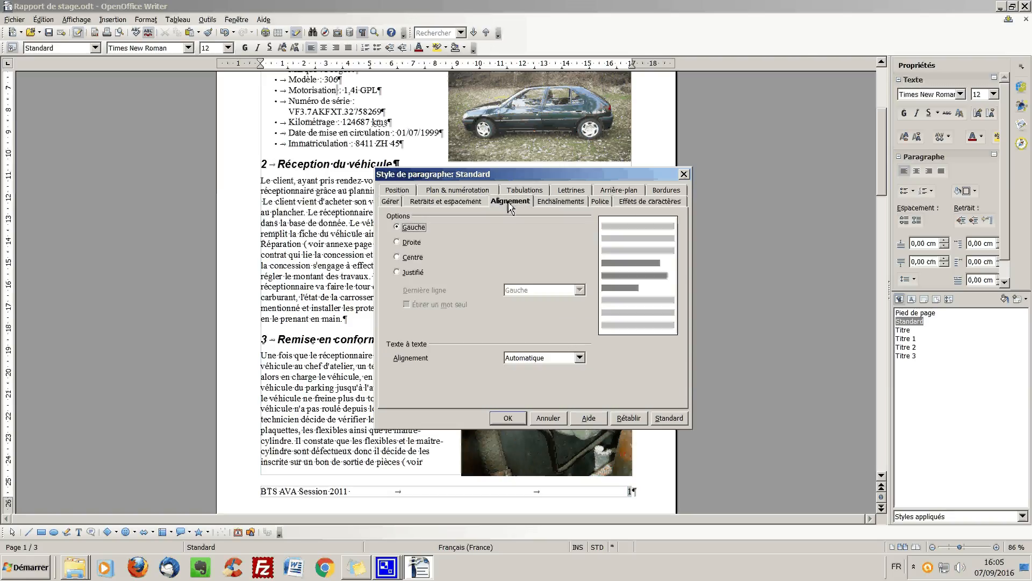
click(397, 273)
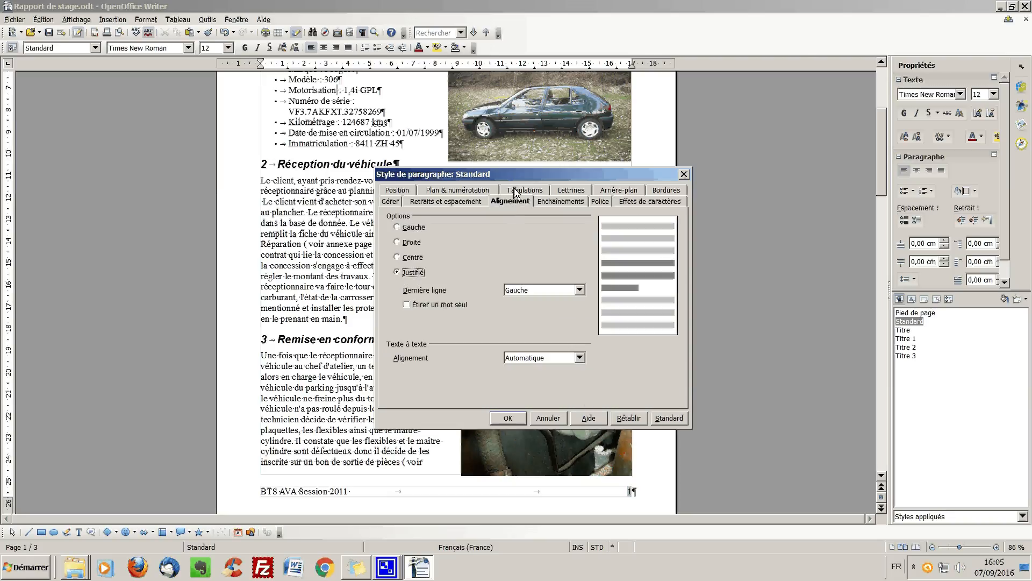
click(448, 206)
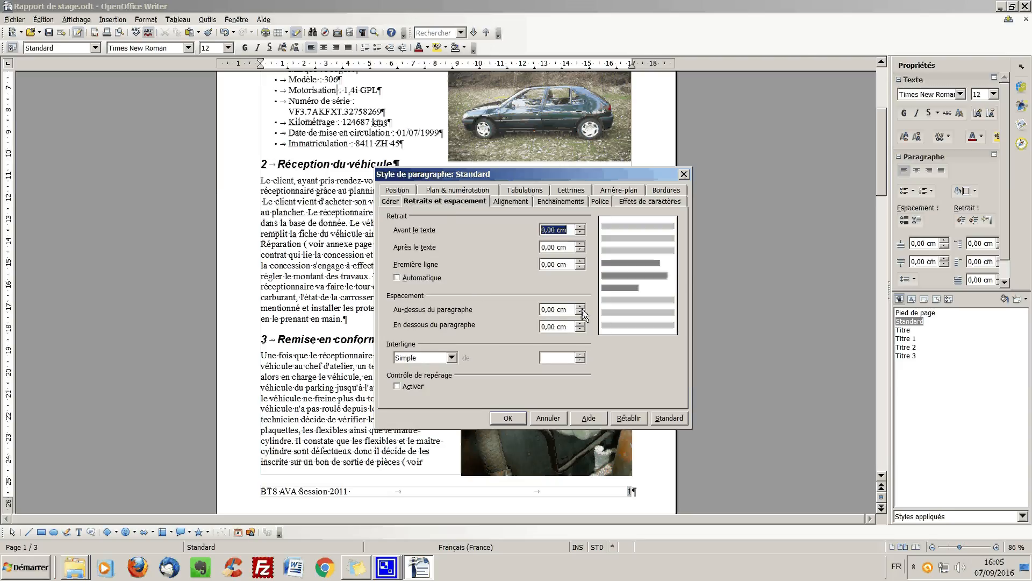
click(580, 307)
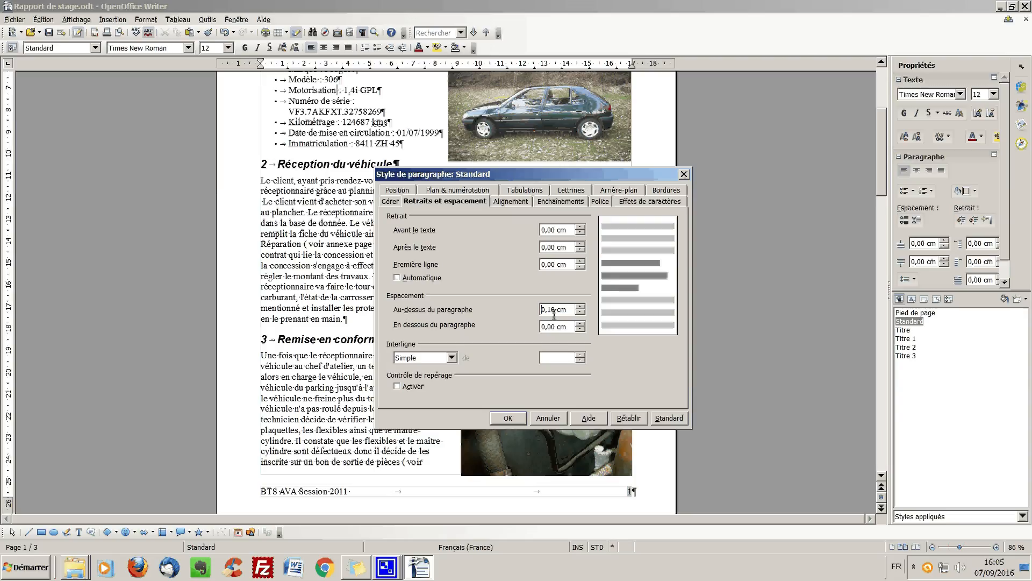
click(581, 324)
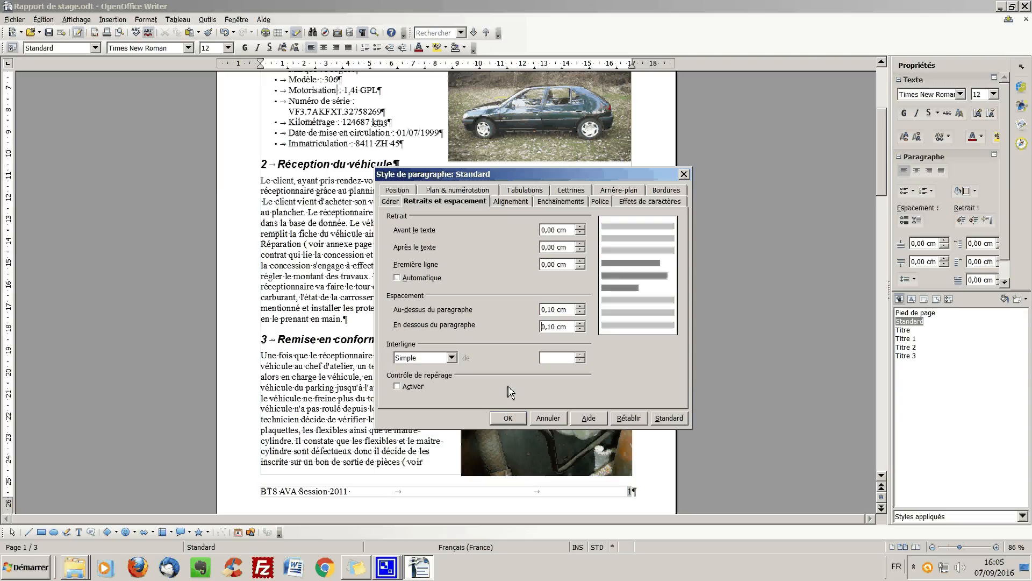
click(508, 418)
- Modify the Titre 2 paragraph style so its underlining is Gras
scroll(552, 324, up, 4)
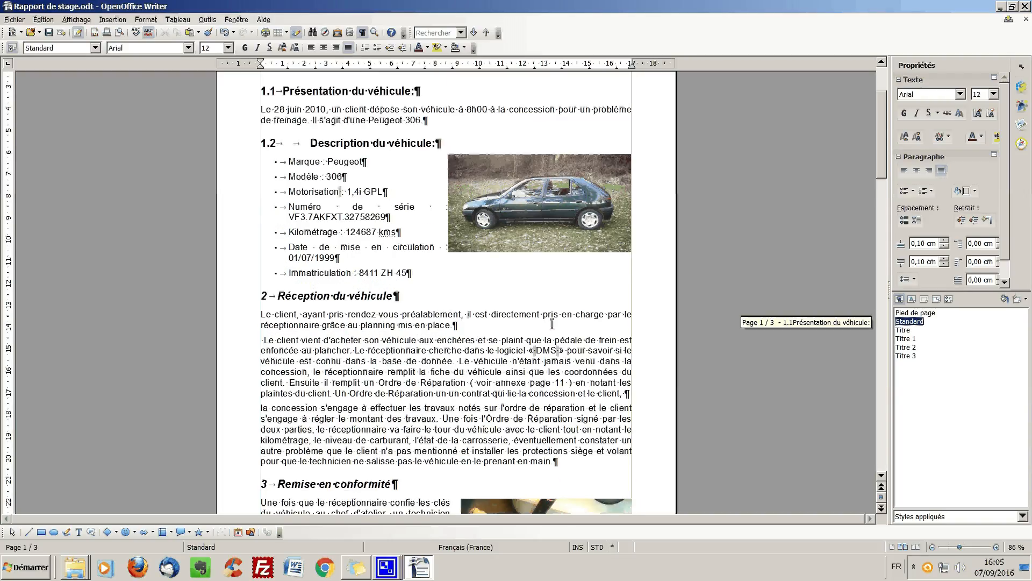
scroll(552, 323, up, 2)
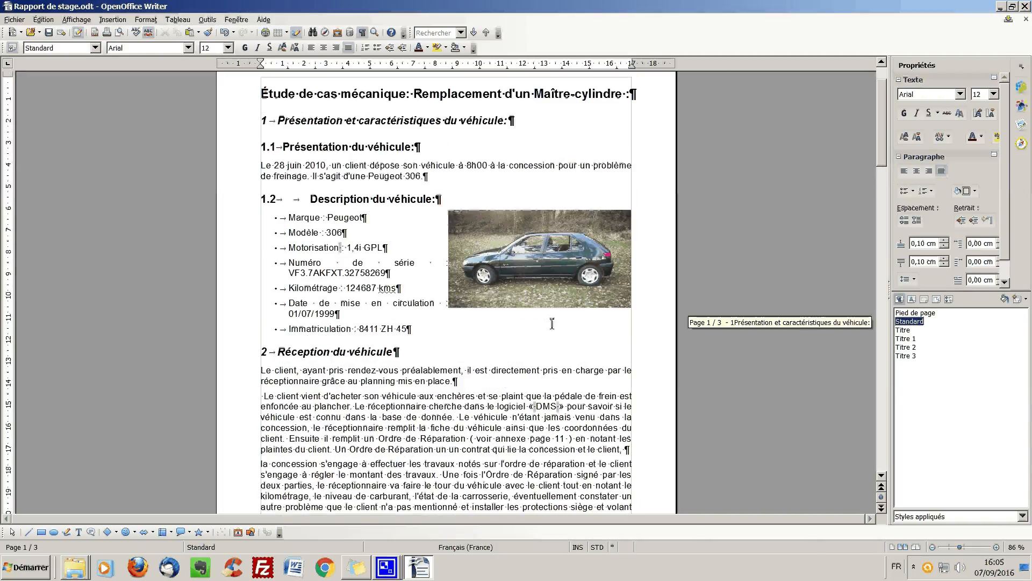
scroll(552, 323, up, 2)
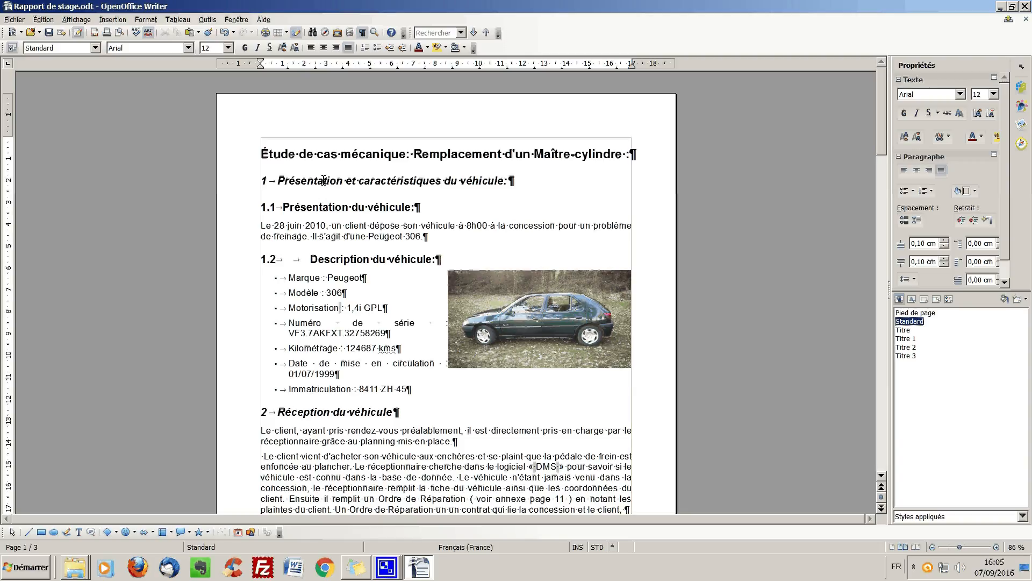
click(911, 339)
click(906, 347)
right_click(908, 349)
click(931, 361)
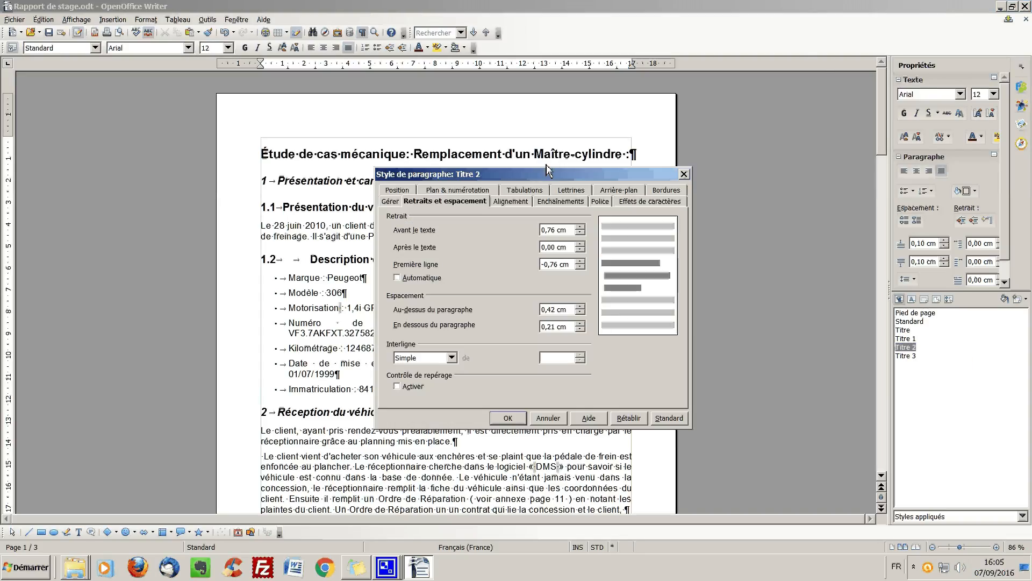
click(638, 203)
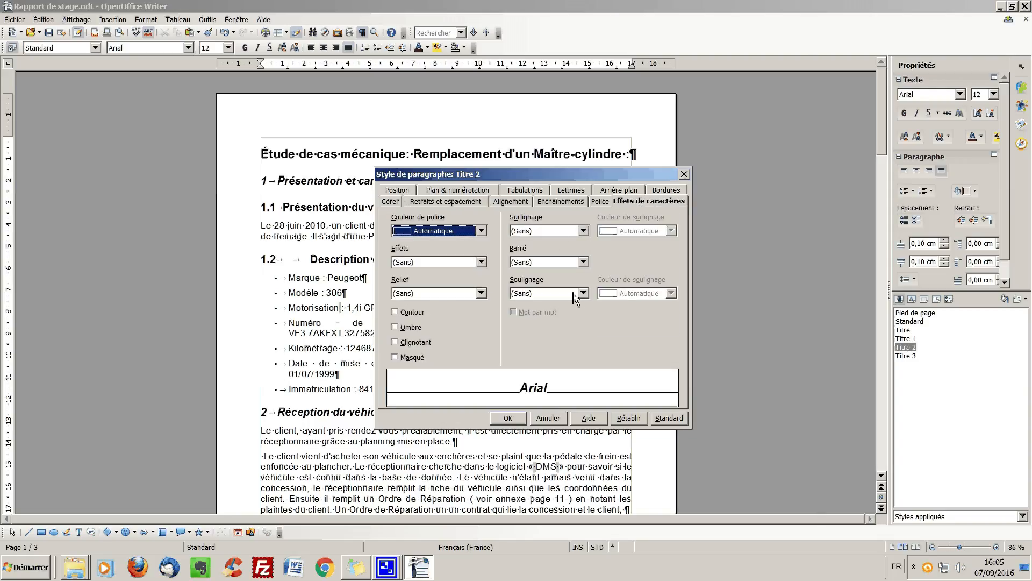
click(542, 295)
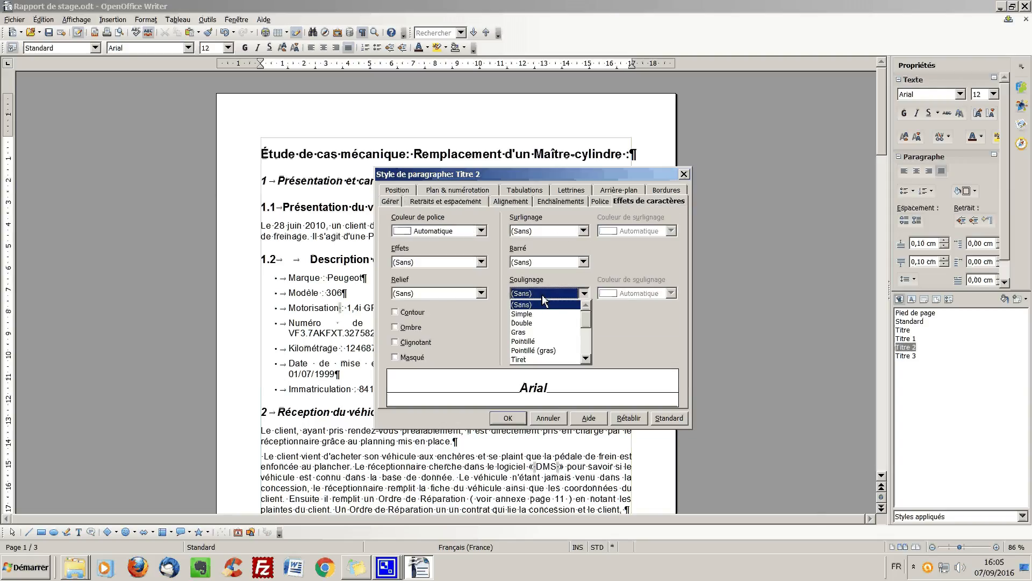
click(535, 332)
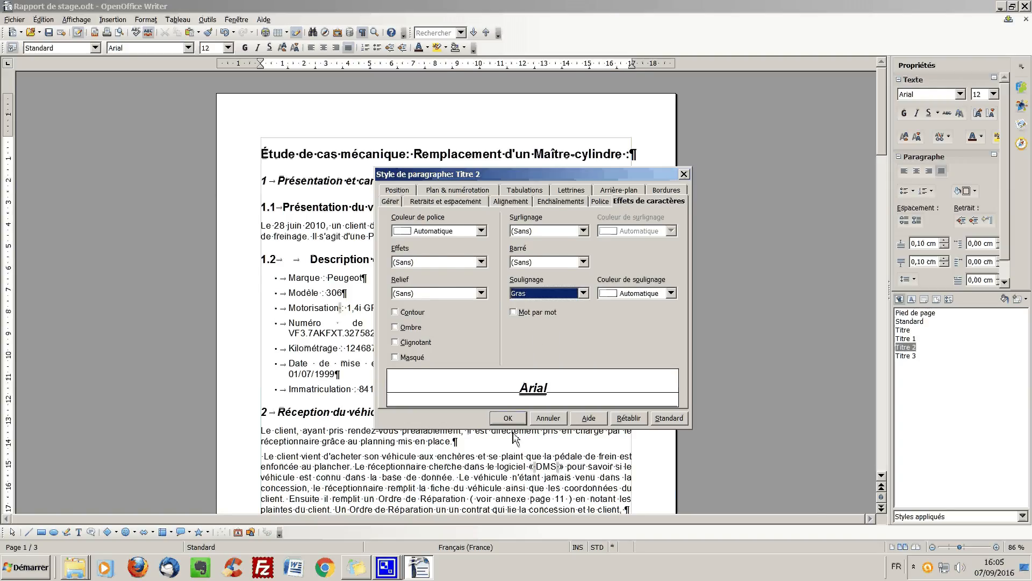
click(508, 417)
scroll(474, 430, down, 6)
scroll(500, 248, up, 5)
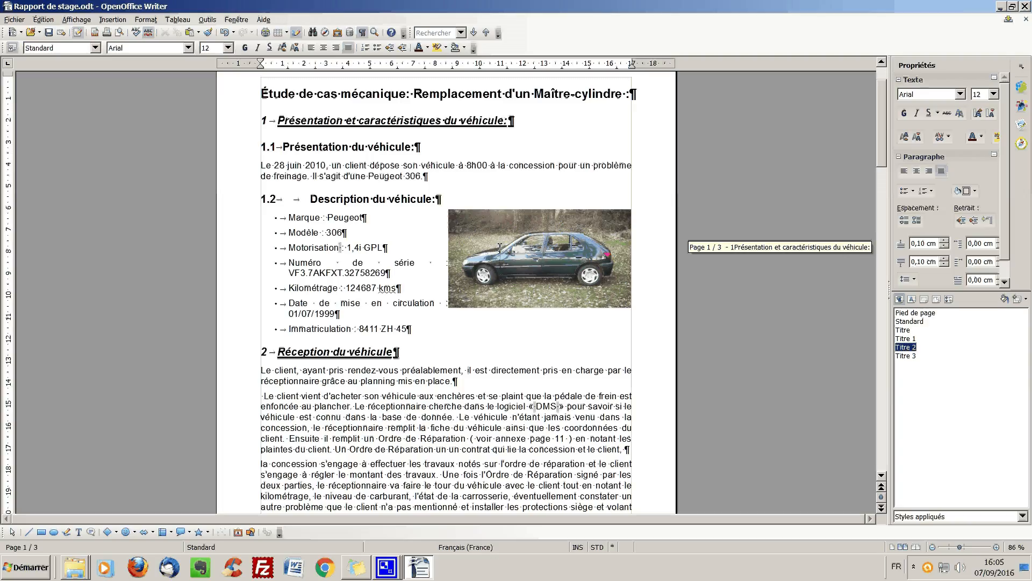
- Try to move the master cylinder photo directly from the end of page 1 down onto page 2
scroll(500, 247, down, 3)
scroll(500, 248, down, 8)
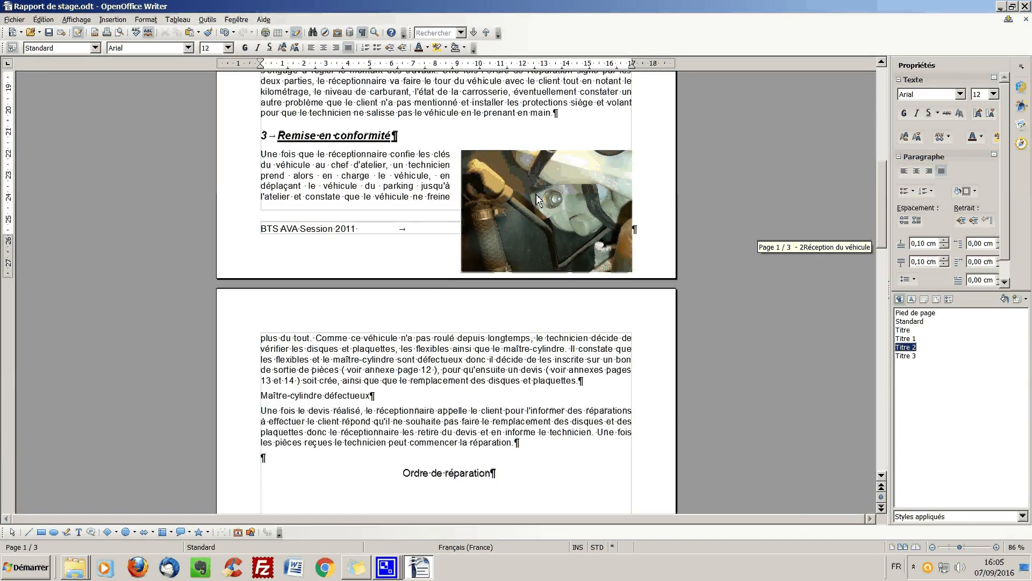
drag(524, 202, 522, 387)
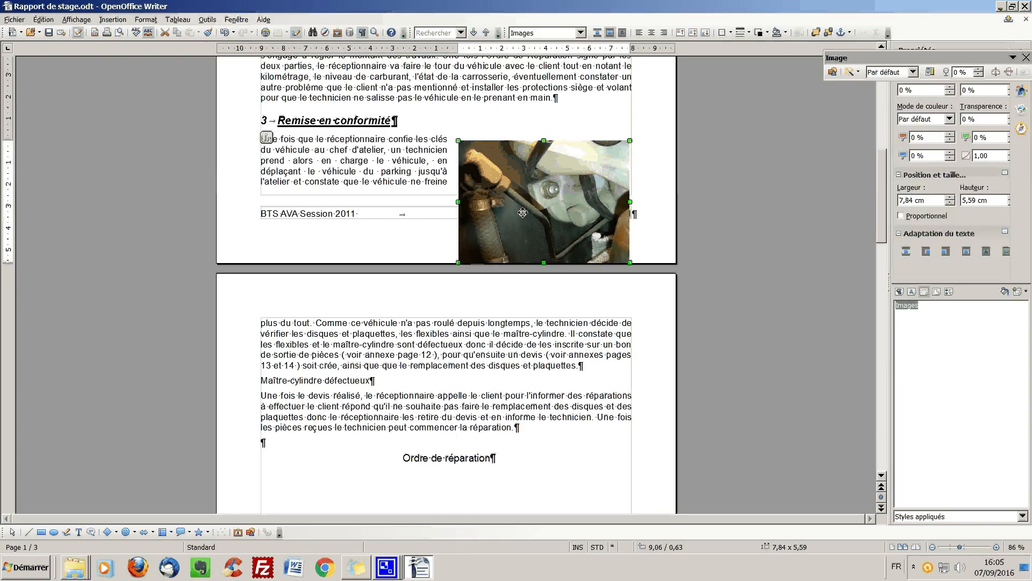
drag(525, 210, 524, 410)
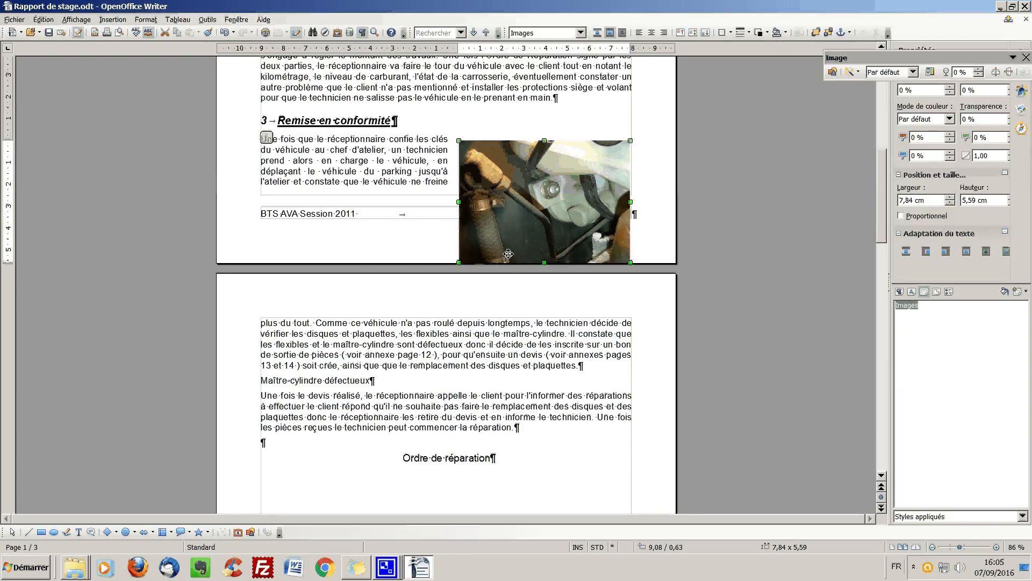
- Try to transfer the master cylinder photo to page 2 by cutting it and pasting it after "remplacement des disques et plaquettes"
right_click(523, 207)
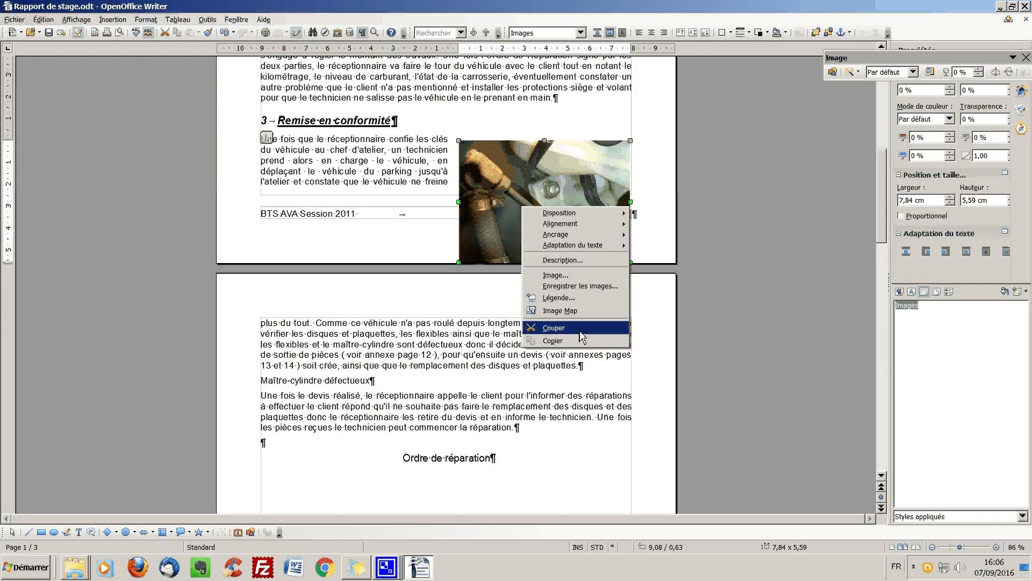
click(553, 328)
scroll(513, 302, down, 7)
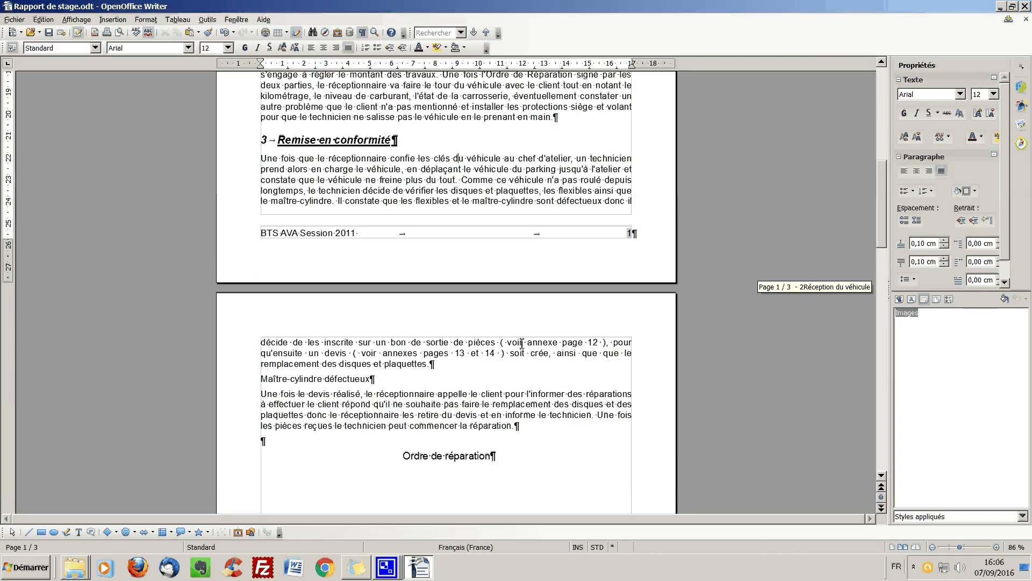
right_click(534, 362)
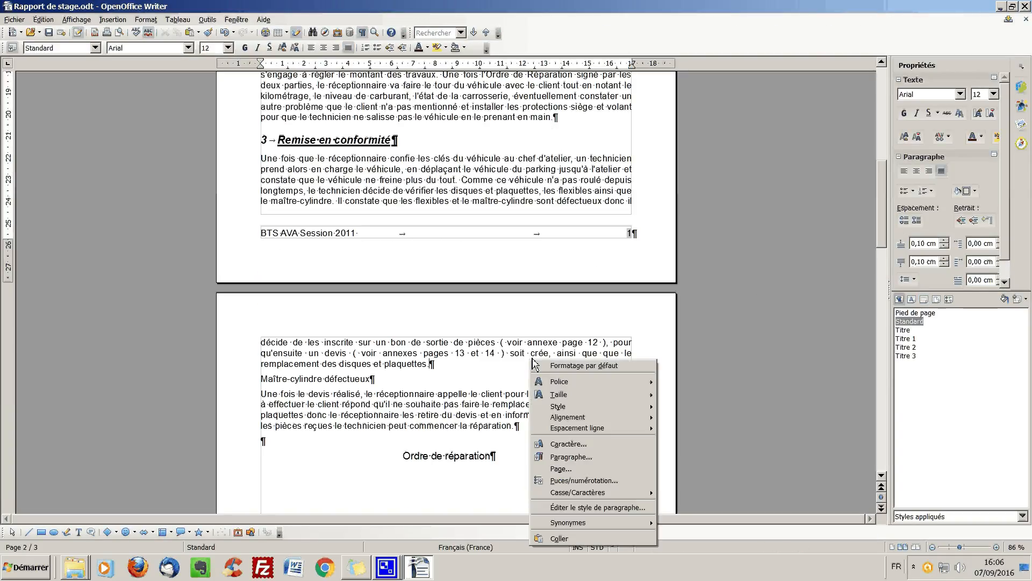
click(573, 538)
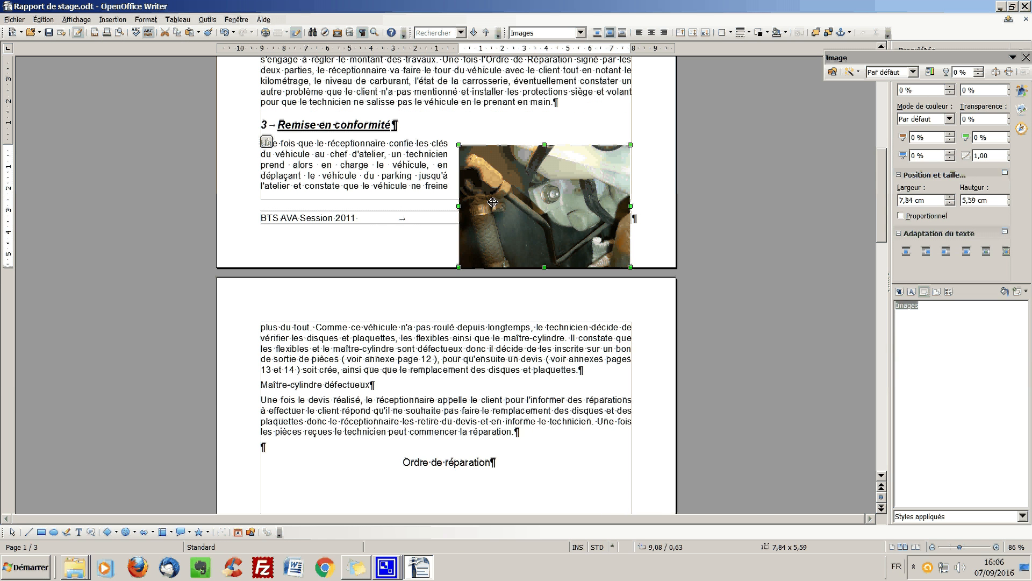
- Try again to bring the photo to page 2, pasting it after "Maître-cylindre défectueux" and repositioning it
right_click(491, 202)
click(521, 321)
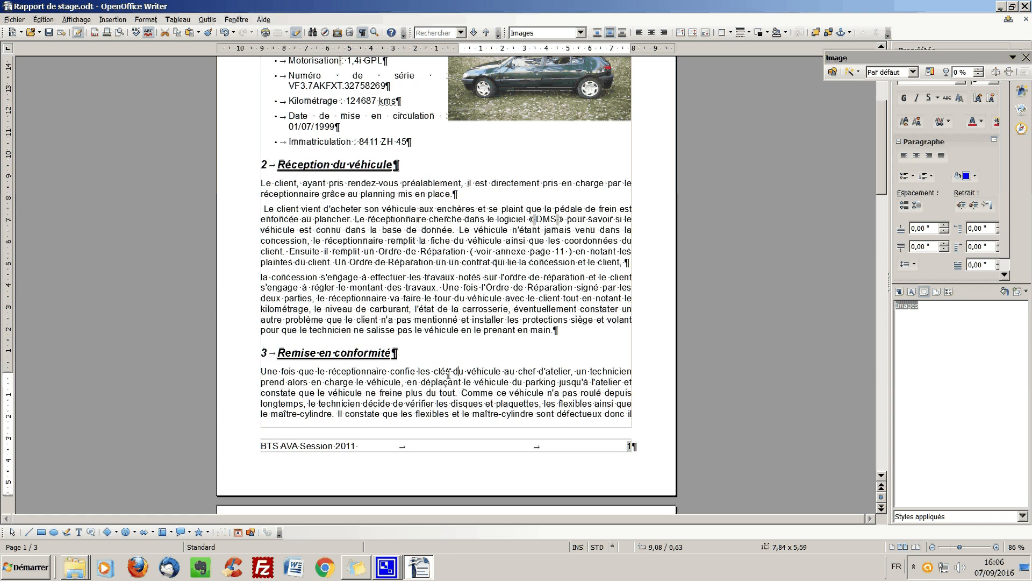
scroll(478, 364, down, 8)
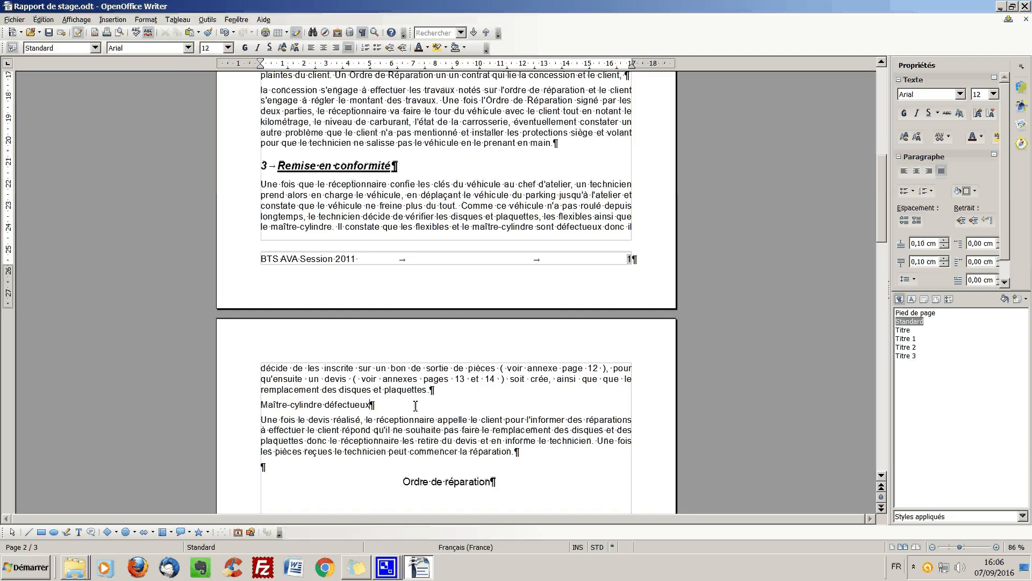
right_click(452, 411)
click(459, 403)
drag(533, 323, 533, 191)
scroll(536, 205, up, 3)
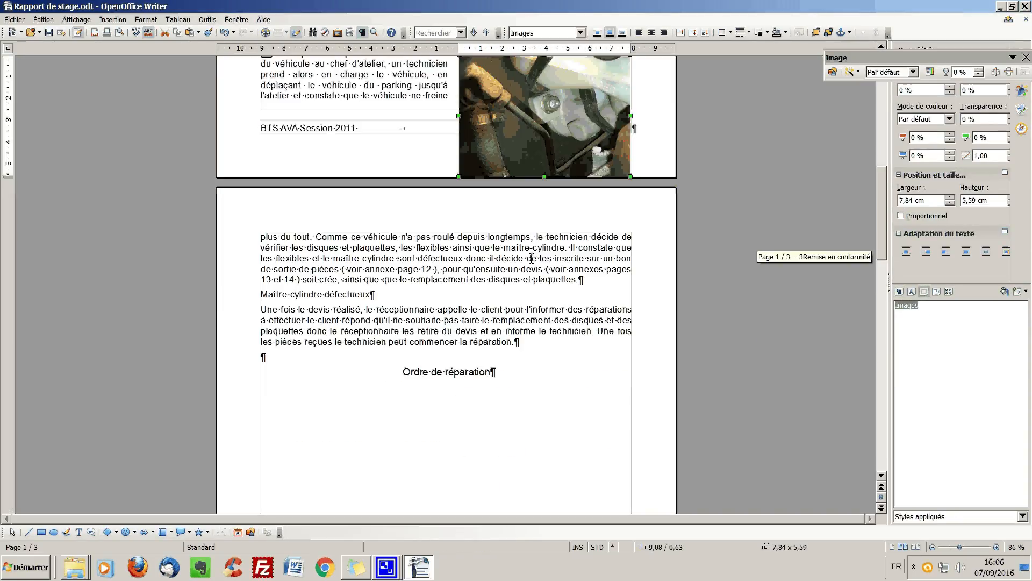
drag(501, 229, 498, 241)
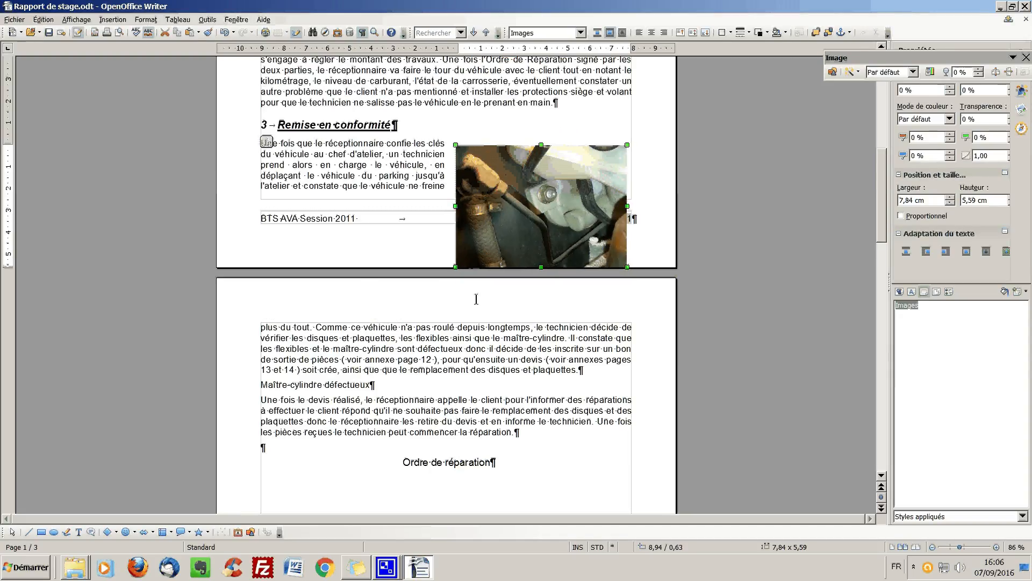
- Change the master cylinder photo's anchor to À la page
right_click(516, 195)
mouse_move(564, 217)
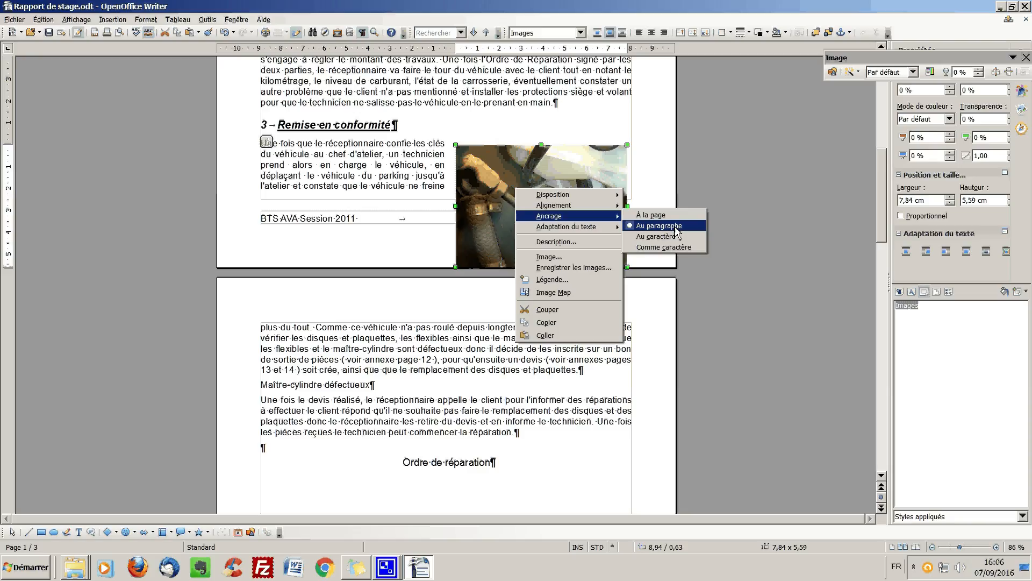
click(667, 237)
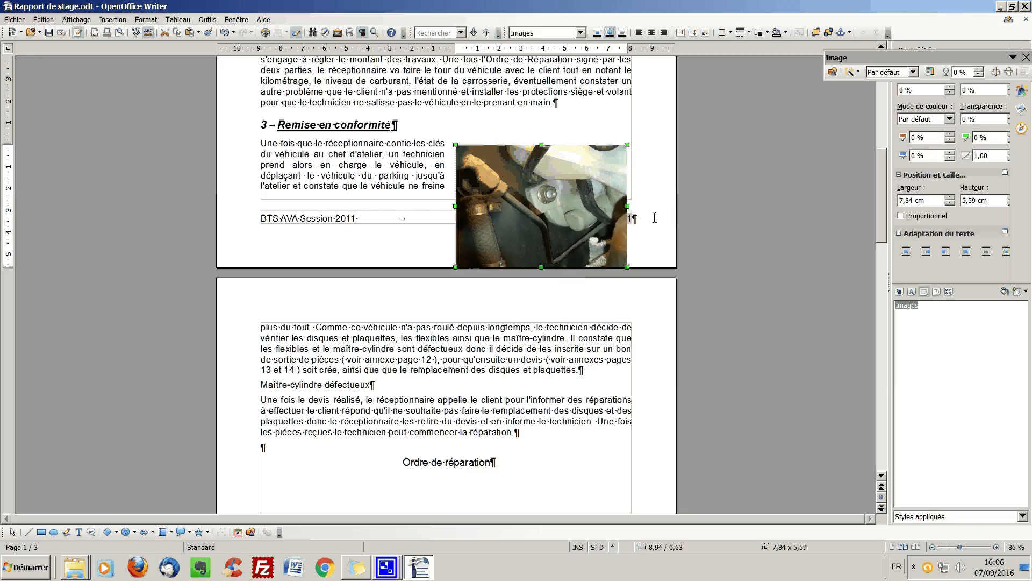
- Cut the page-anchored master cylinder photo from page 1 and paste it onto page 2
right_click(528, 187)
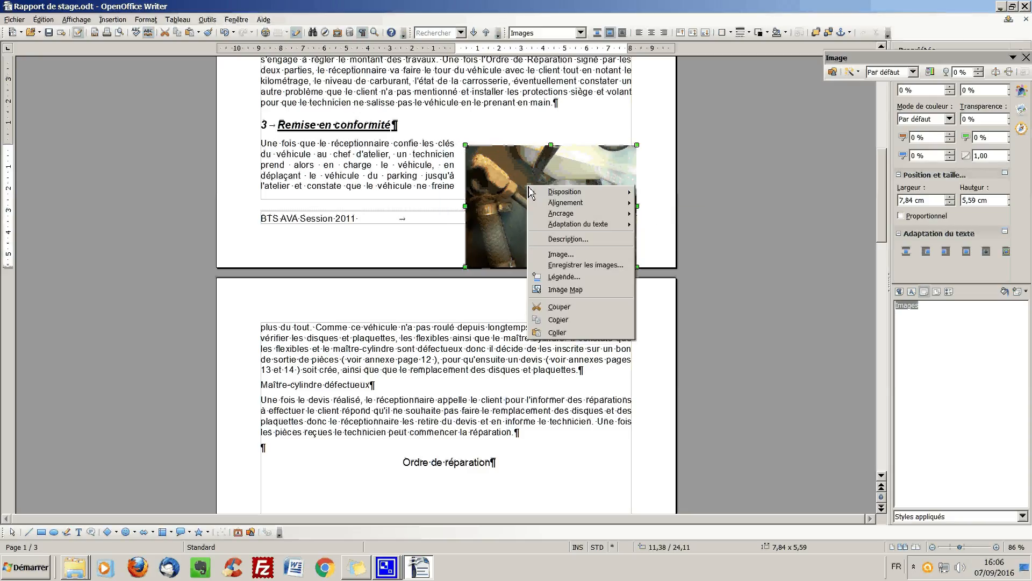
click(574, 310)
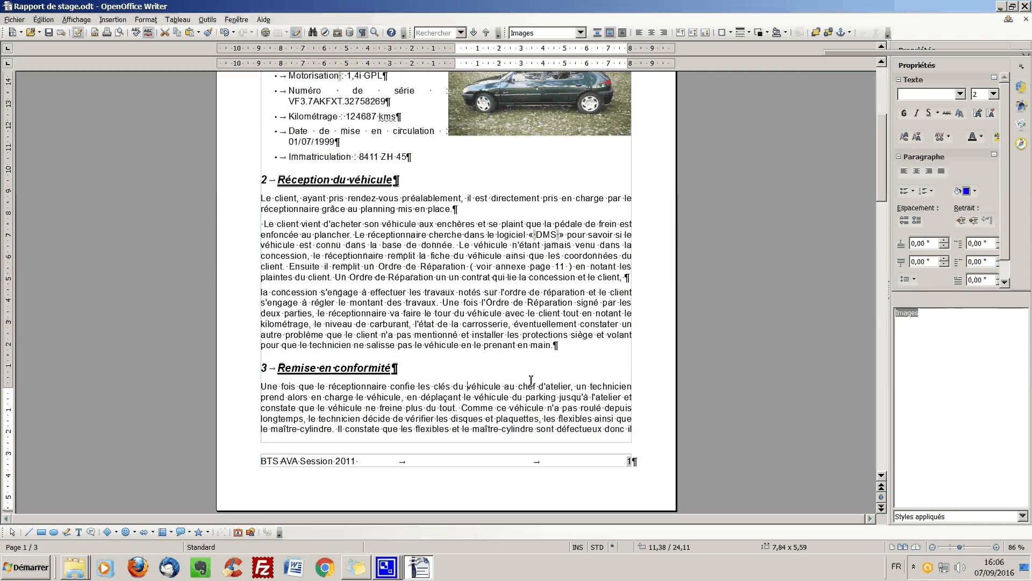
scroll(532, 380, down, 10)
right_click(539, 323)
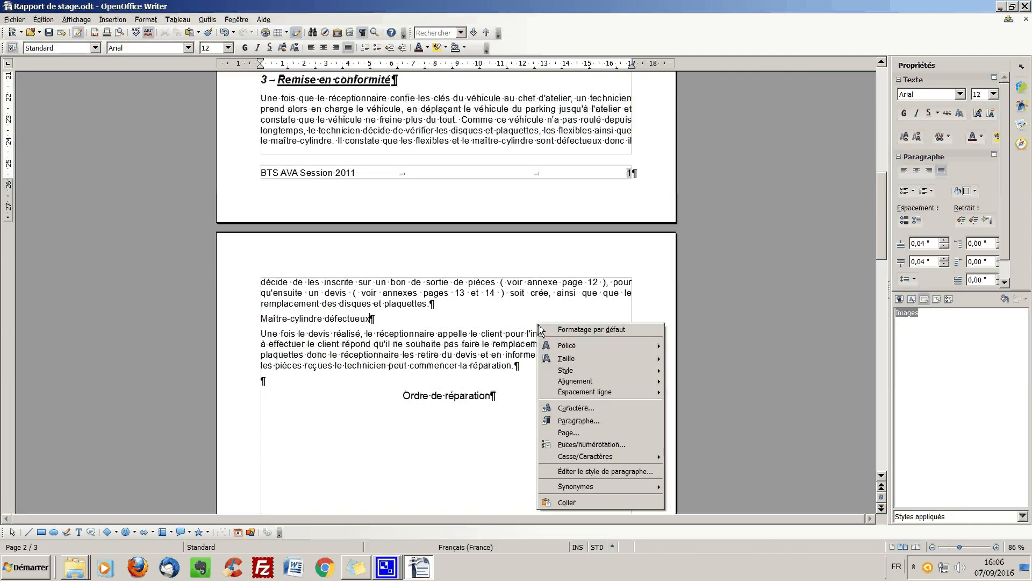
click(581, 502)
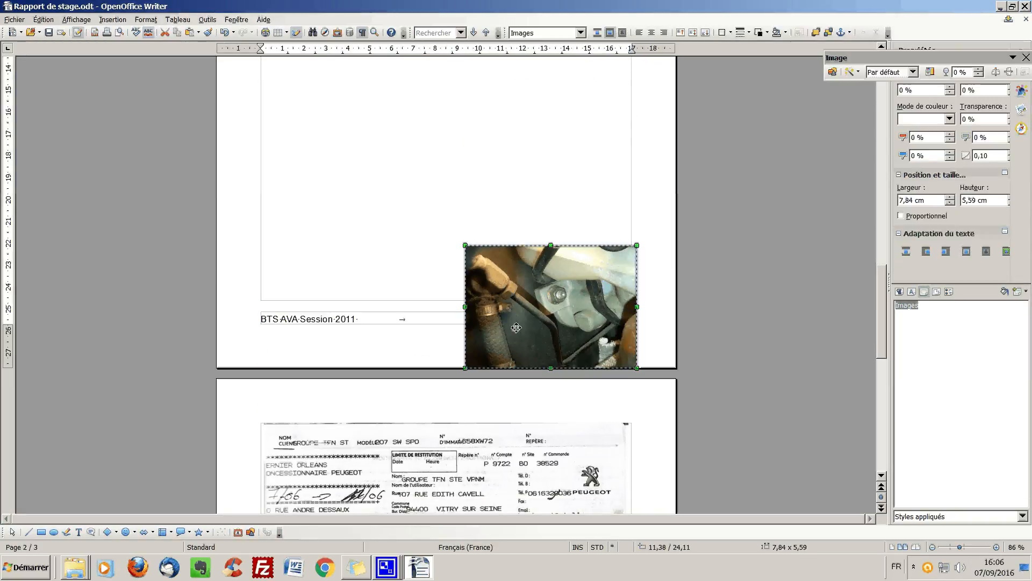
- Move the master cylinder photo up beside the first paragraphs of page 2, aligned with the right margin
drag(516, 328, 496, 218)
scroll(497, 219, up, 3)
drag(512, 401, 505, 141)
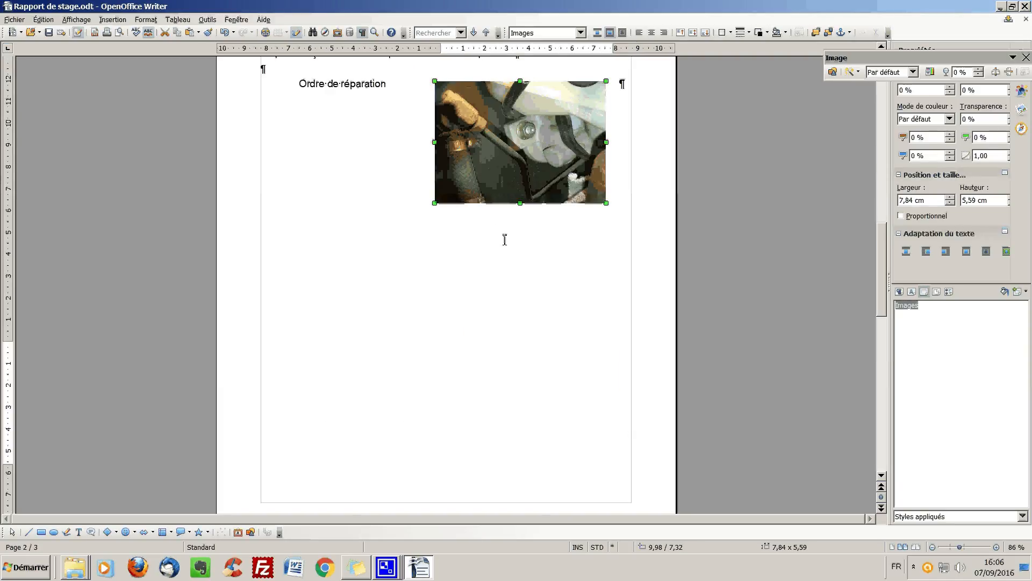
scroll(504, 240, up, 5)
drag(484, 333, 507, 221)
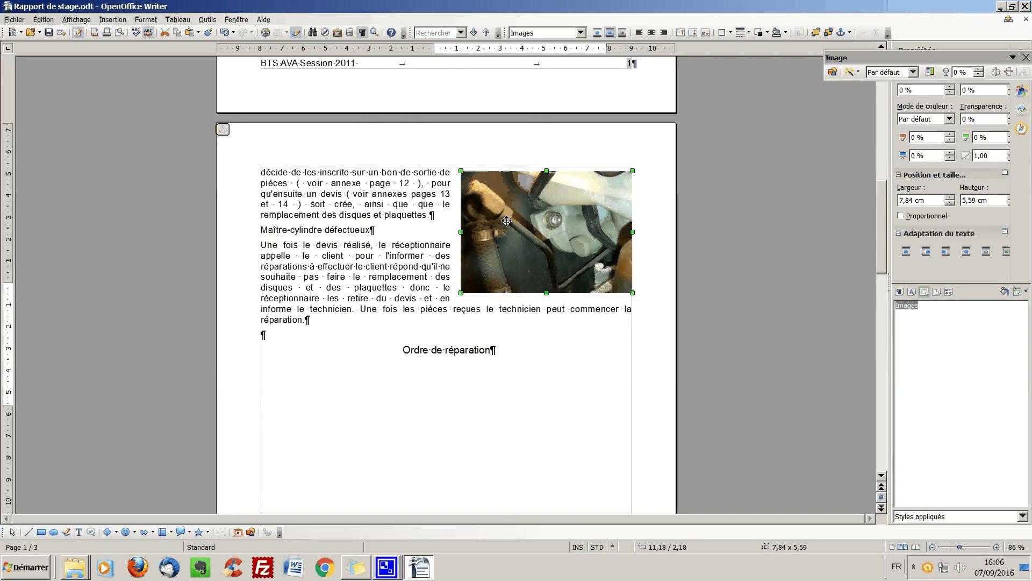
- Insert a page break (Saut de page) directly before the "Ordre de réparation" heading on page 2
scroll(353, 321, down, 3)
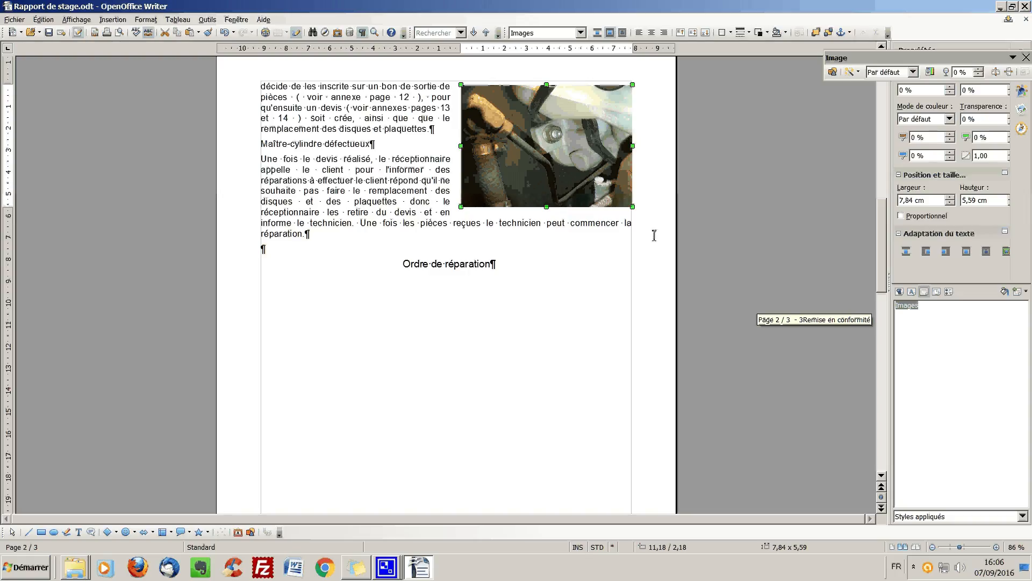
scroll(541, 276, down, 3)
scroll(545, 298, down, 10)
scroll(511, 260, up, 11)
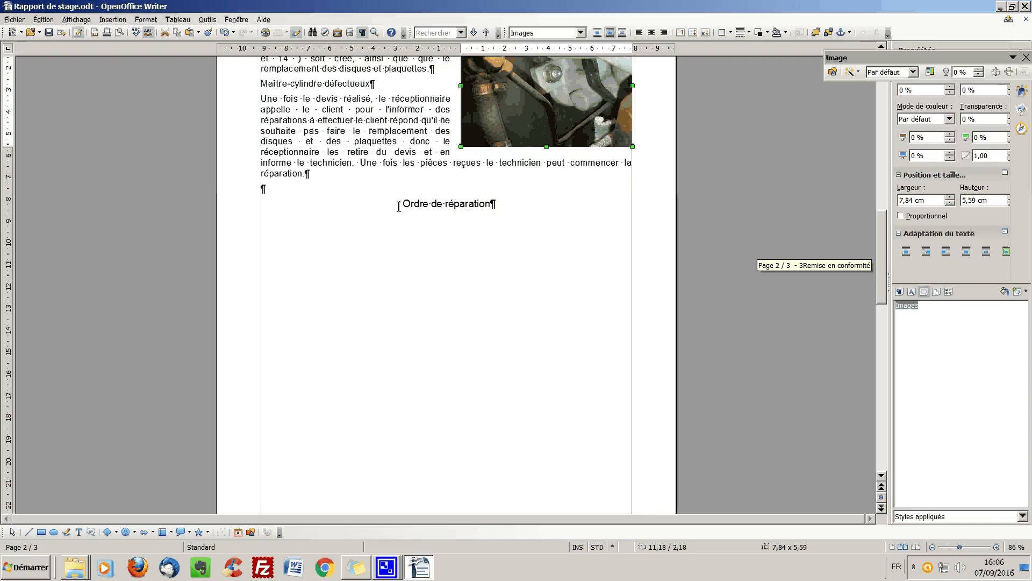
click(401, 206)
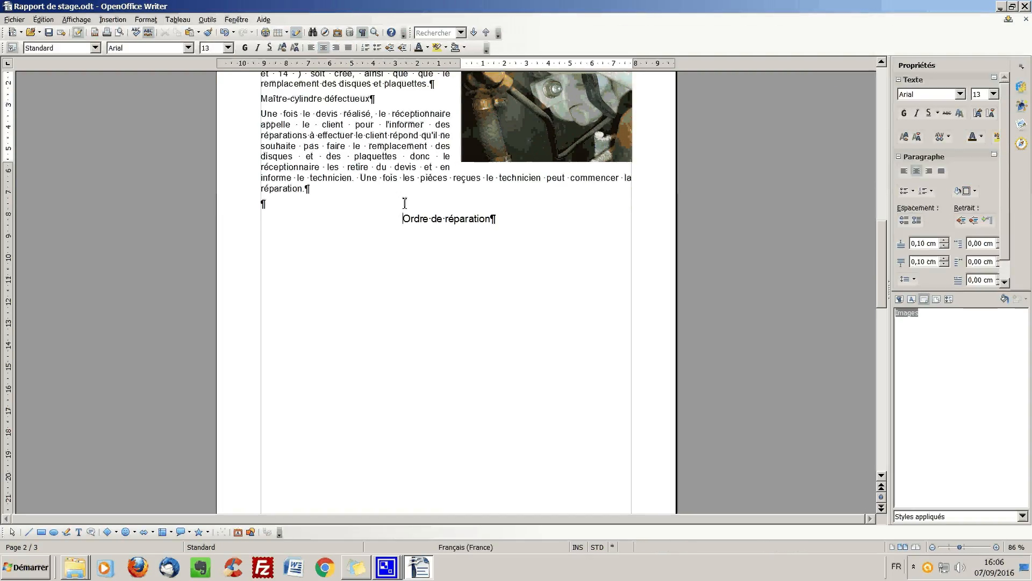
click(112, 19)
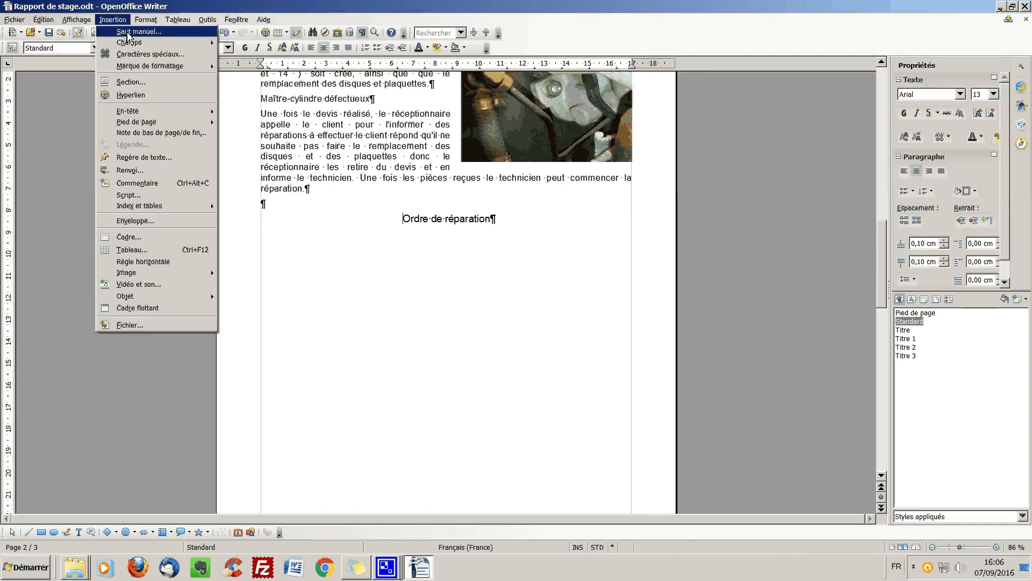
click(129, 30)
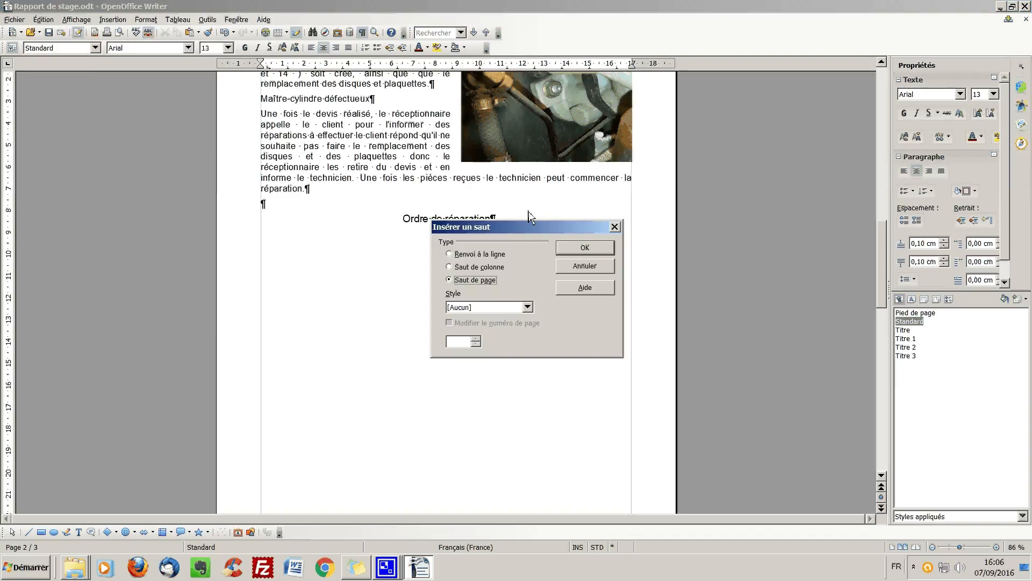
click(585, 247)
- Change the anchor of the scanned repair order on the last page to À la page
scroll(461, 256, down, 5)
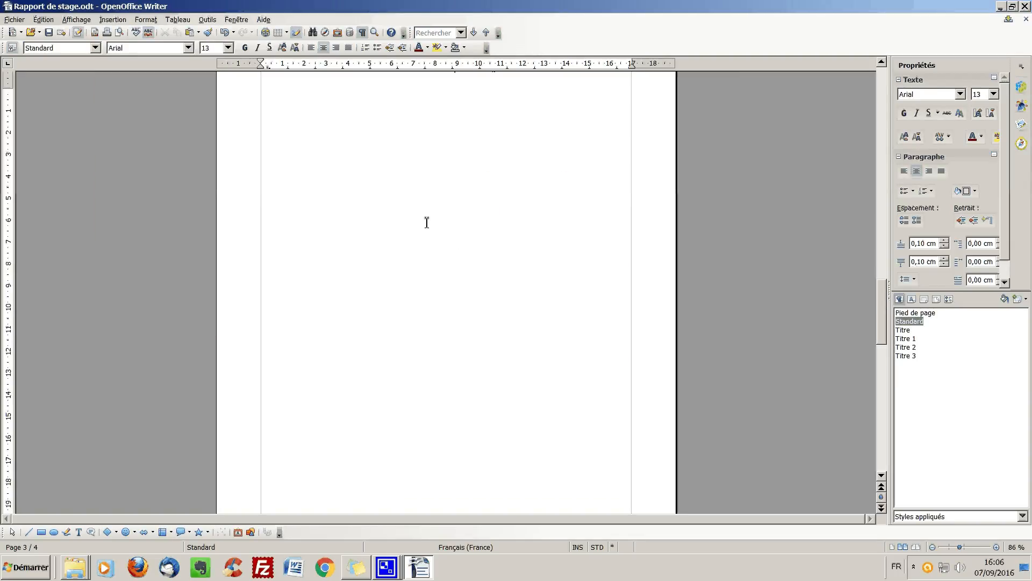
scroll(426, 222, down, 10)
click(418, 304)
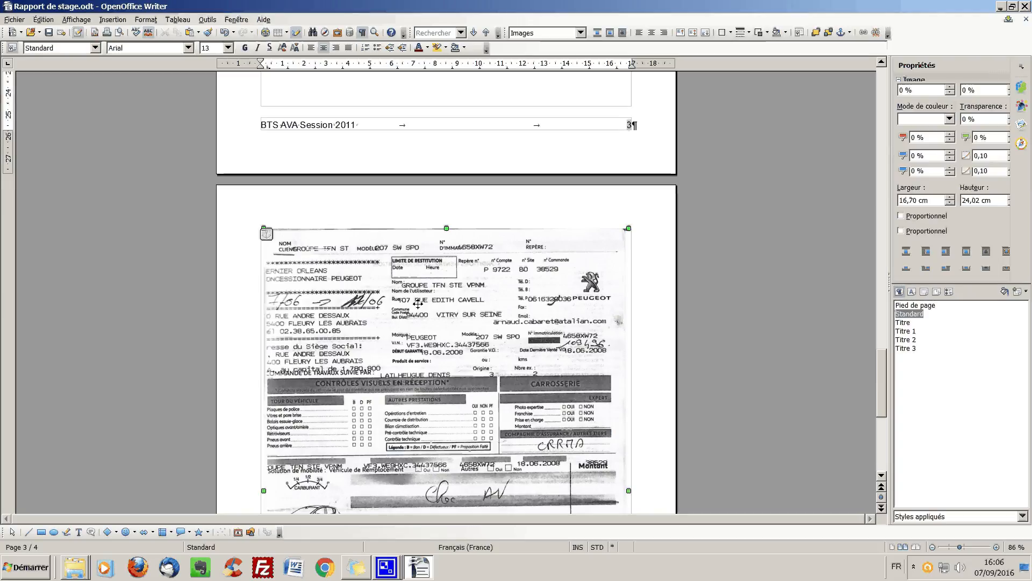
scroll(417, 304, down, 4)
right_click(434, 257)
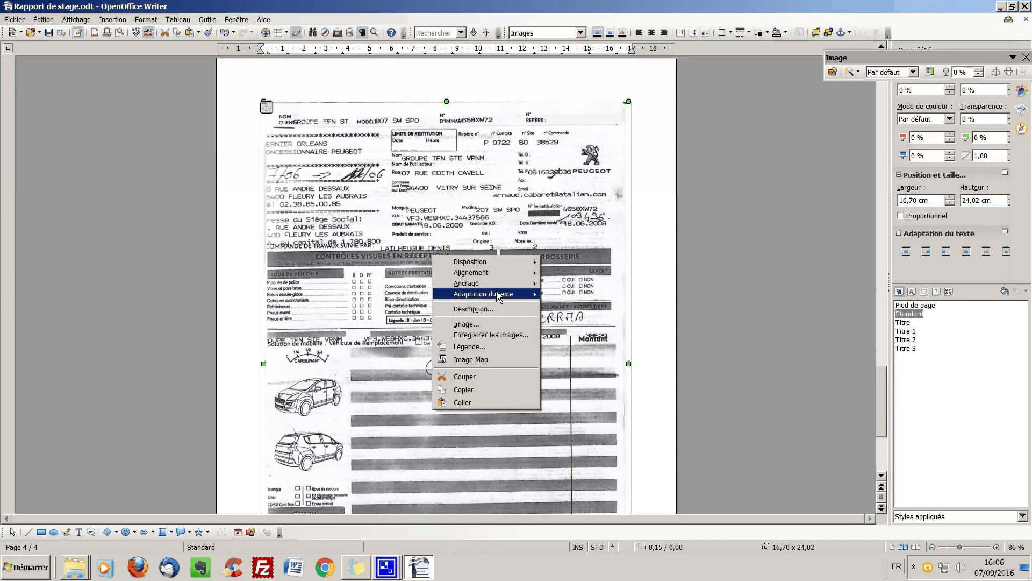
mouse_move(499, 297)
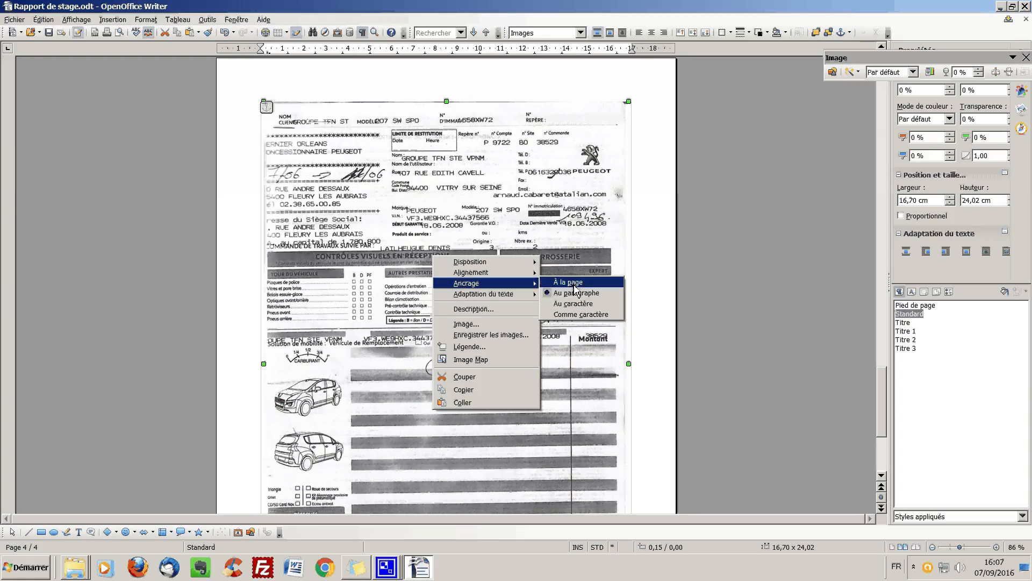
click(574, 284)
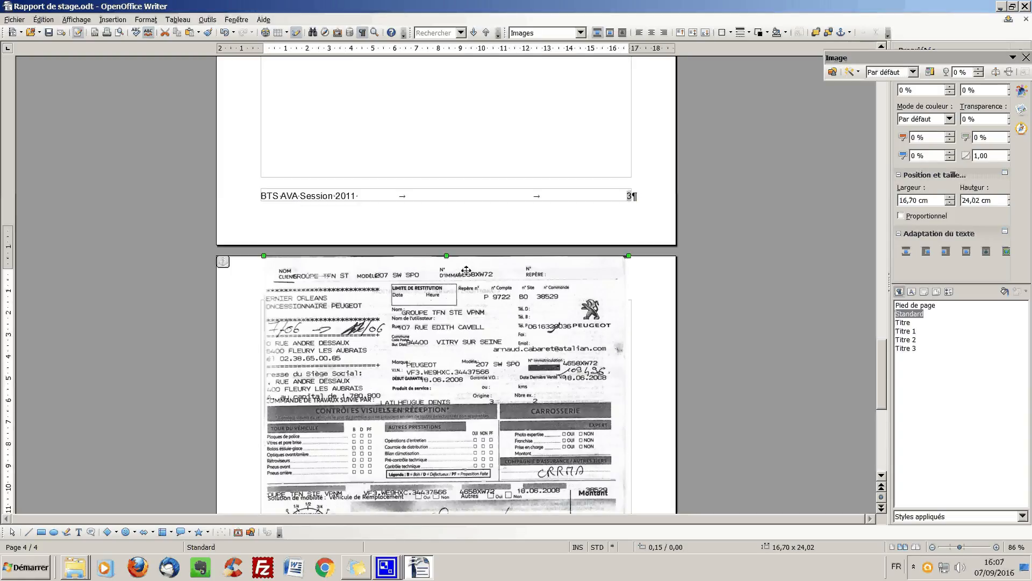
- Cut the scanned repair order from page 4 and paste it at the empty paragraph below "Ordre de réparation"
scroll(466, 270, up, 1)
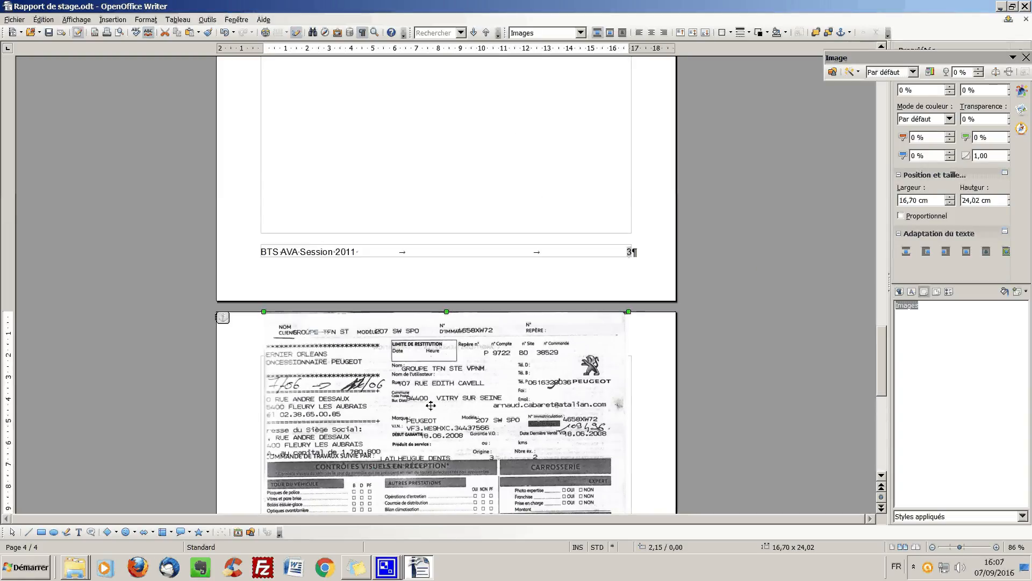
right_click(442, 399)
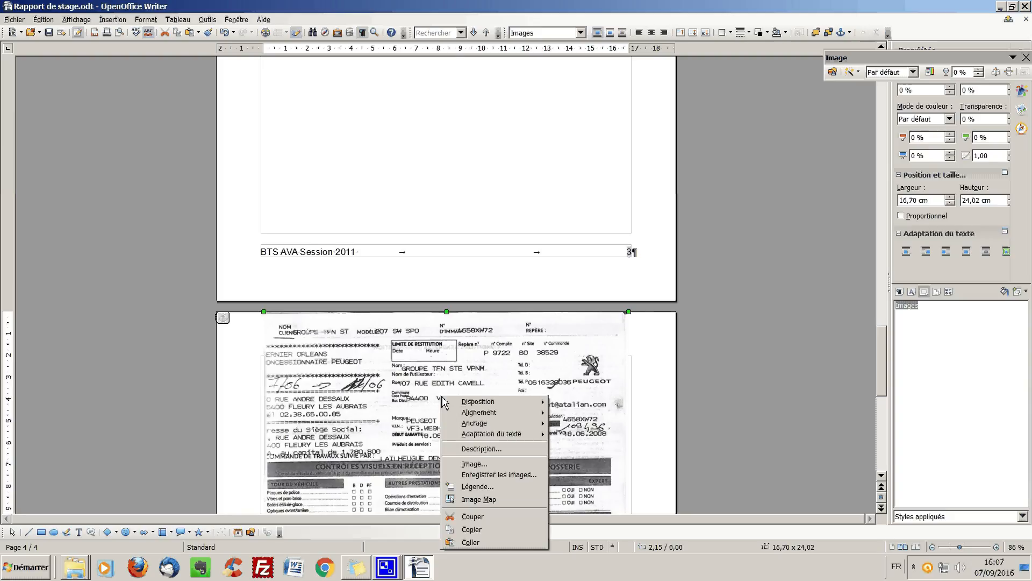
click(473, 516)
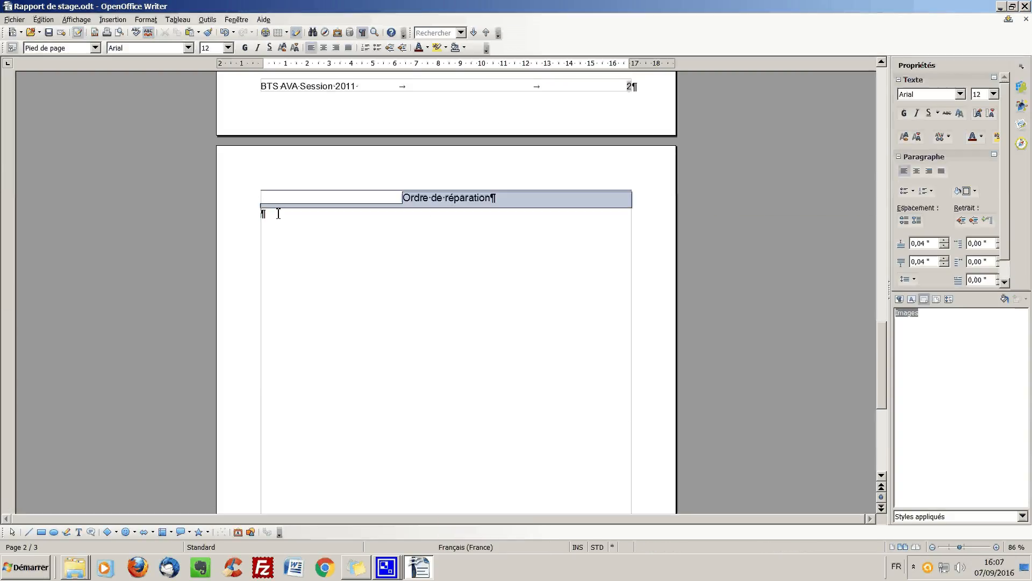
click(279, 213)
right_click(272, 214)
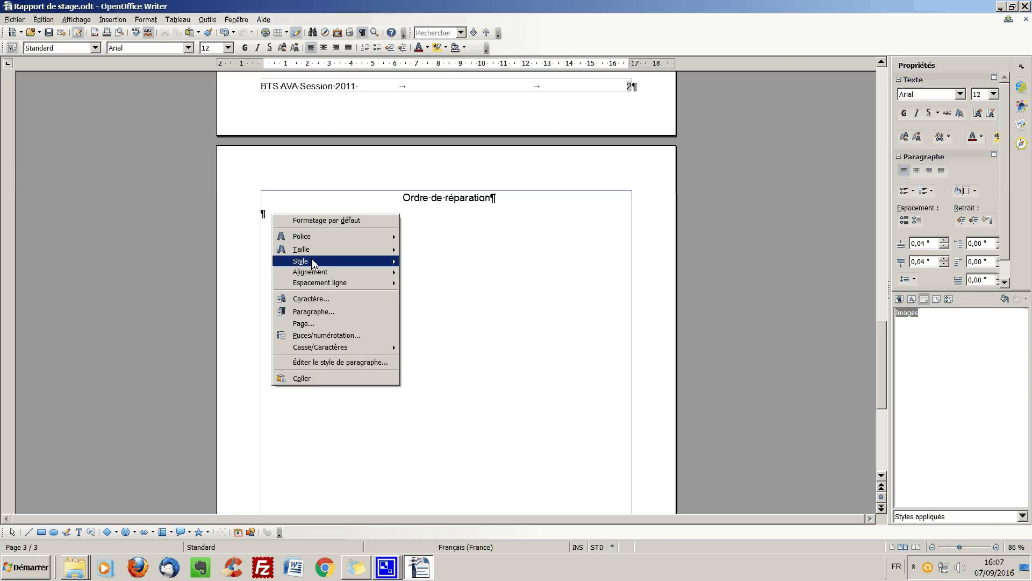
click(319, 379)
- Move the scanned repair order down so it sits just below the "Ordre de réparation" heading on page 3
scroll(387, 247, down, 3)
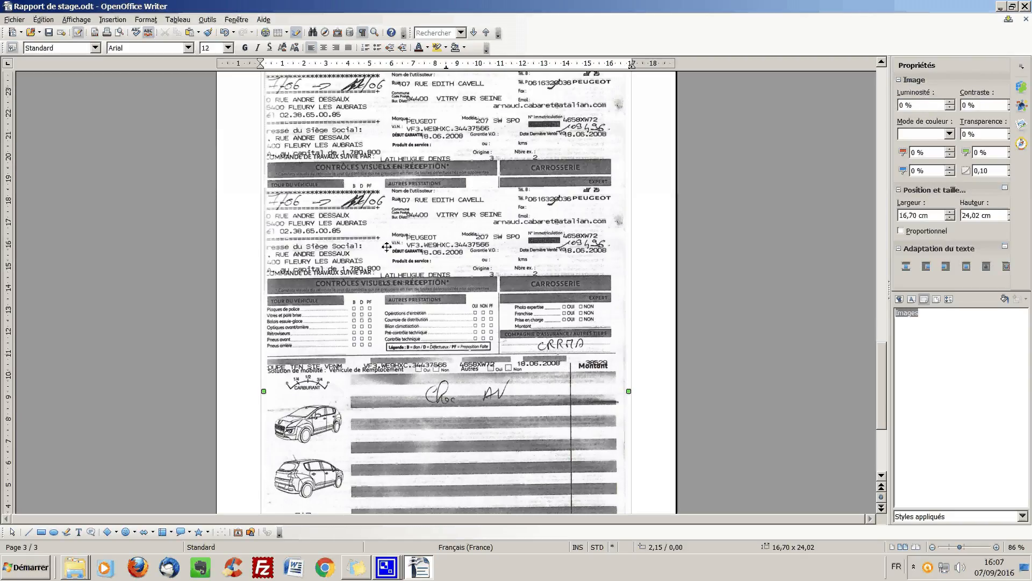
drag(387, 247, 420, 304)
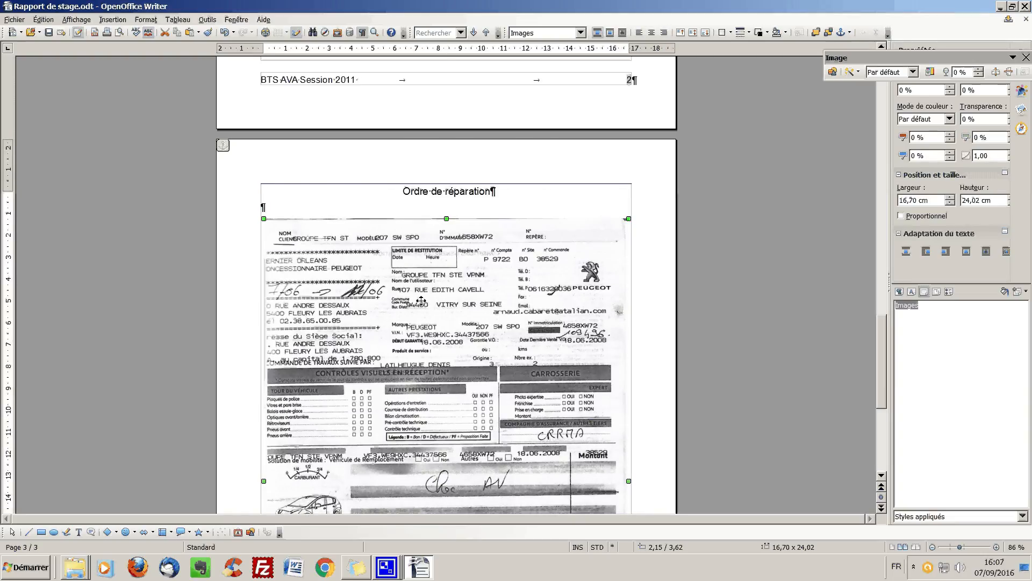
scroll(421, 299, down, 10)
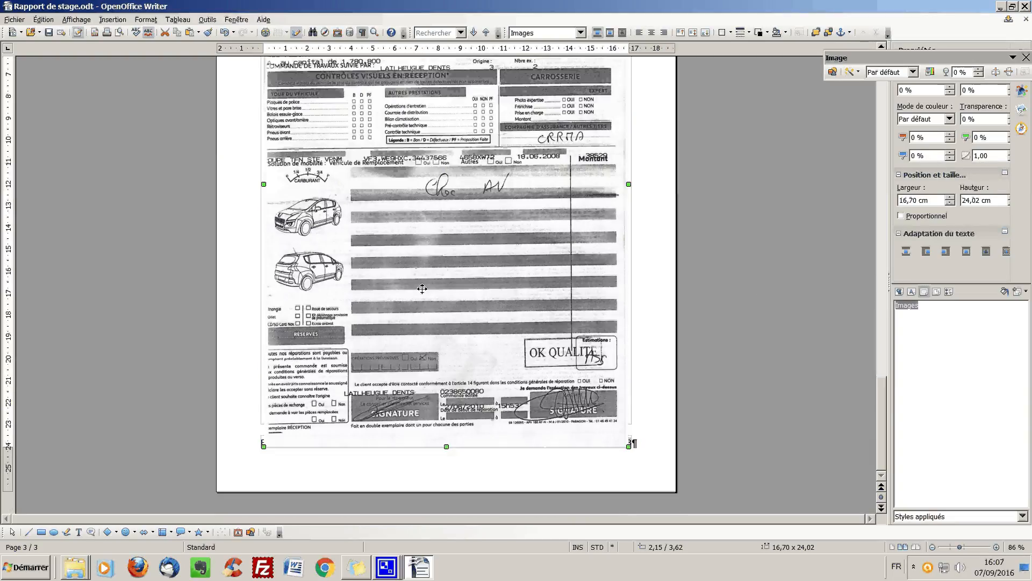
scroll(422, 288, up, 1)
scroll(422, 289, down, 4)
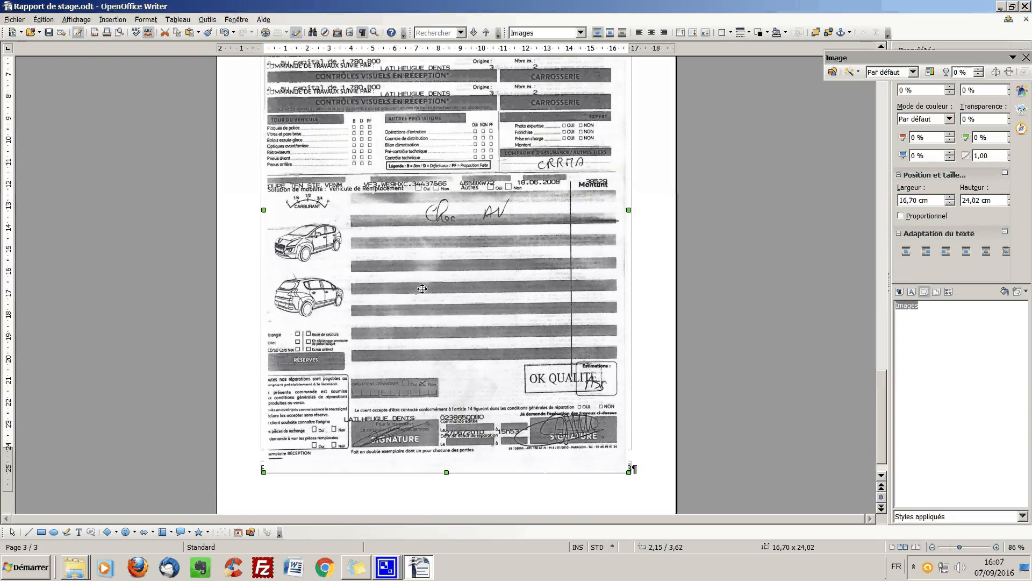
scroll(422, 288, up, 10)
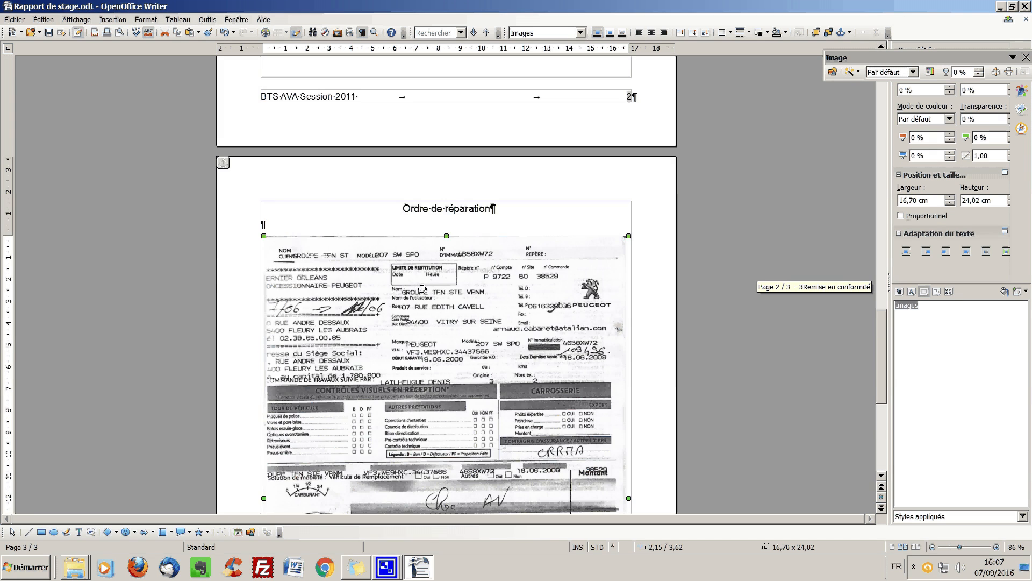
- Delete "Session 2011" and one tab from the page footer, leaving "BTS AVA" and a centred page number
scroll(422, 289, up, 18)
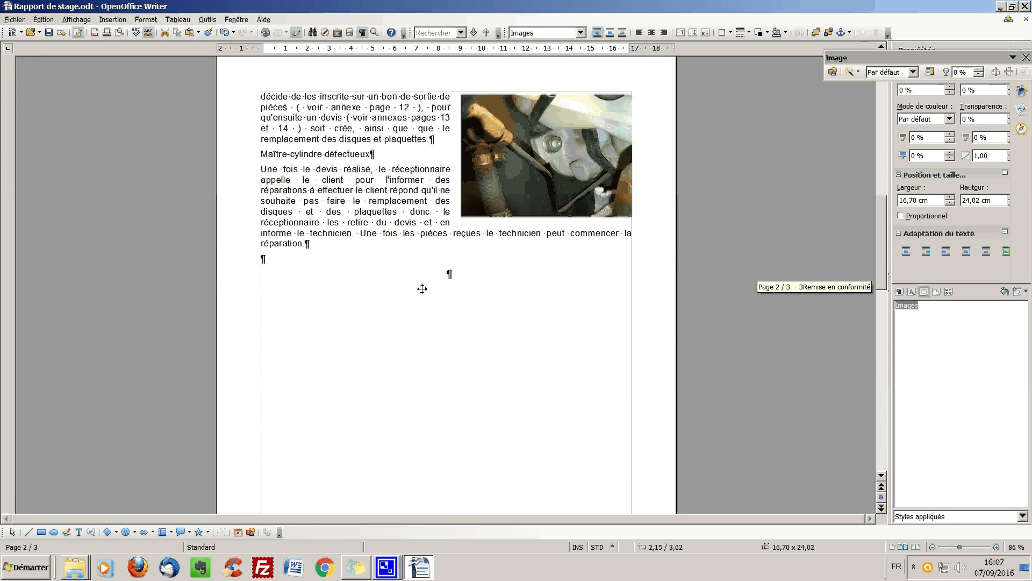
scroll(422, 289, up, 15)
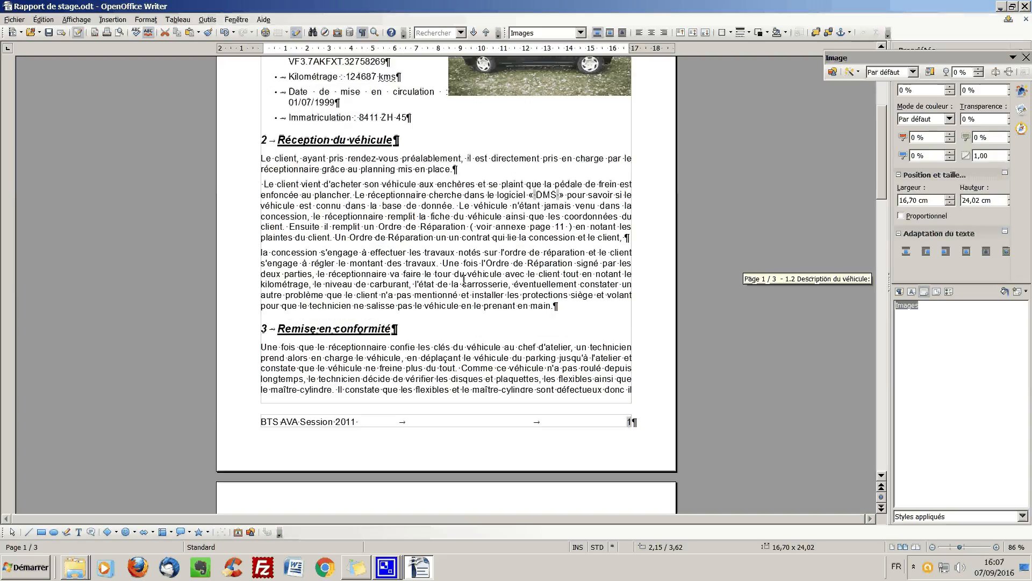
scroll(464, 279, up, 1)
scroll(464, 279, down, 3)
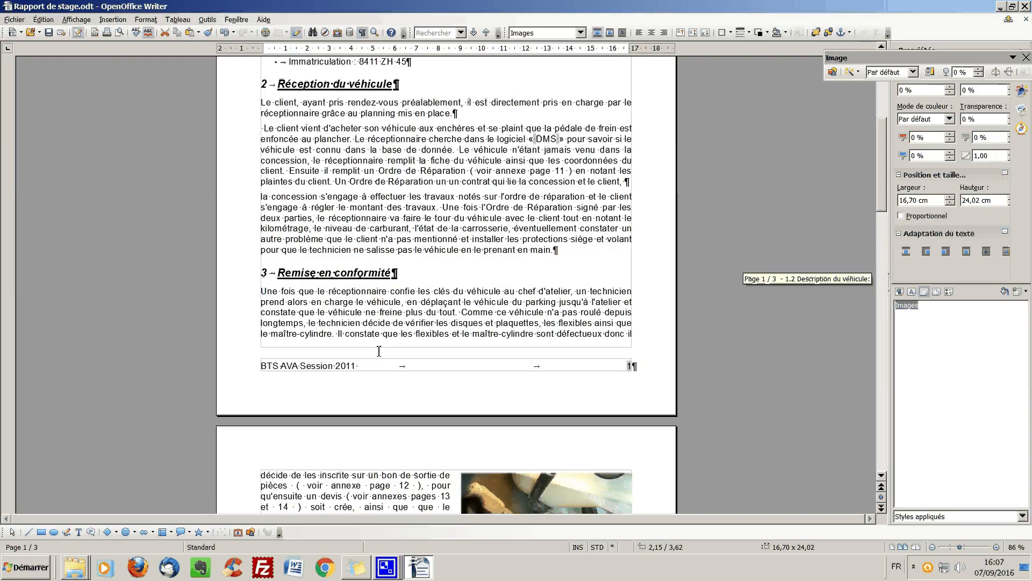
click(301, 366)
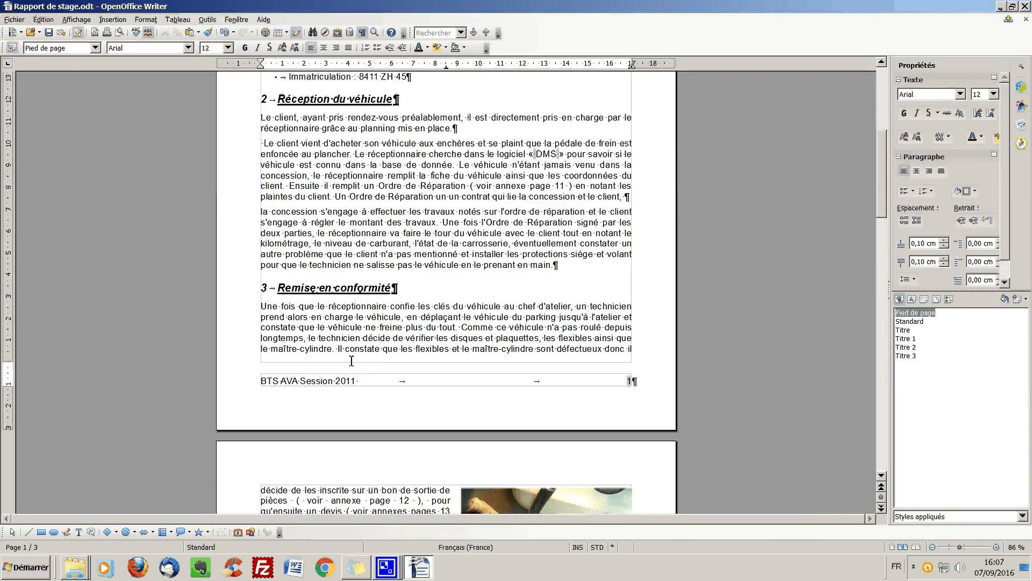
key(Delete)
key(Delete)
key(Delete)
key(Delete)
key(Delete)
key(Delete)
key(Delete)
key(Delete)
key(Delete)
key(Delete)
key(Delete)
key(Delete)
key(Delete)
- Open the Titre 2 paragraph style for editing and look through its underline colour, font and character effect settings
scroll(386, 238, up, 5)
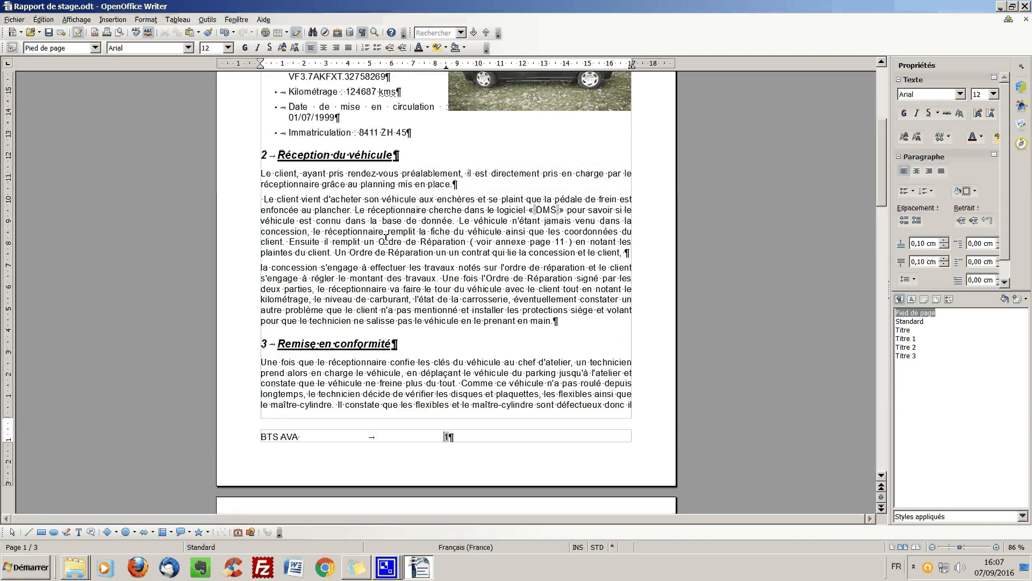
scroll(386, 238, up, 5)
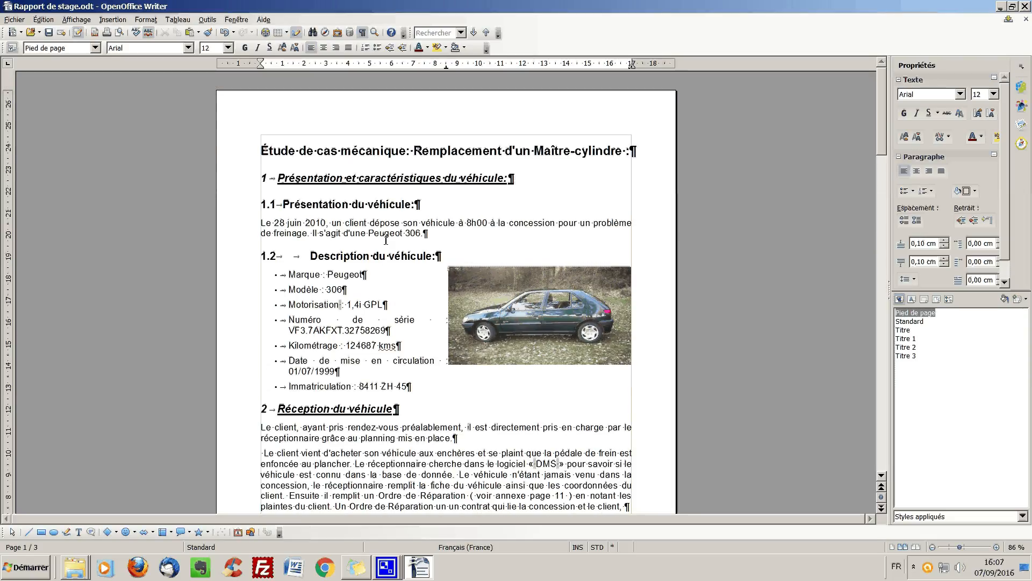
scroll(386, 238, up, 1)
click(908, 348)
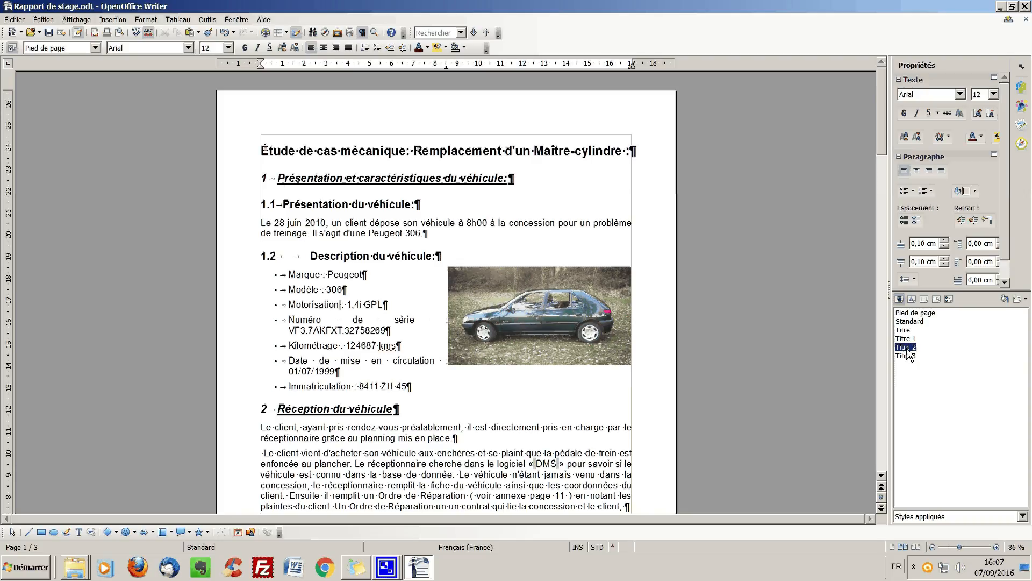
right_click(907, 348)
click(925, 364)
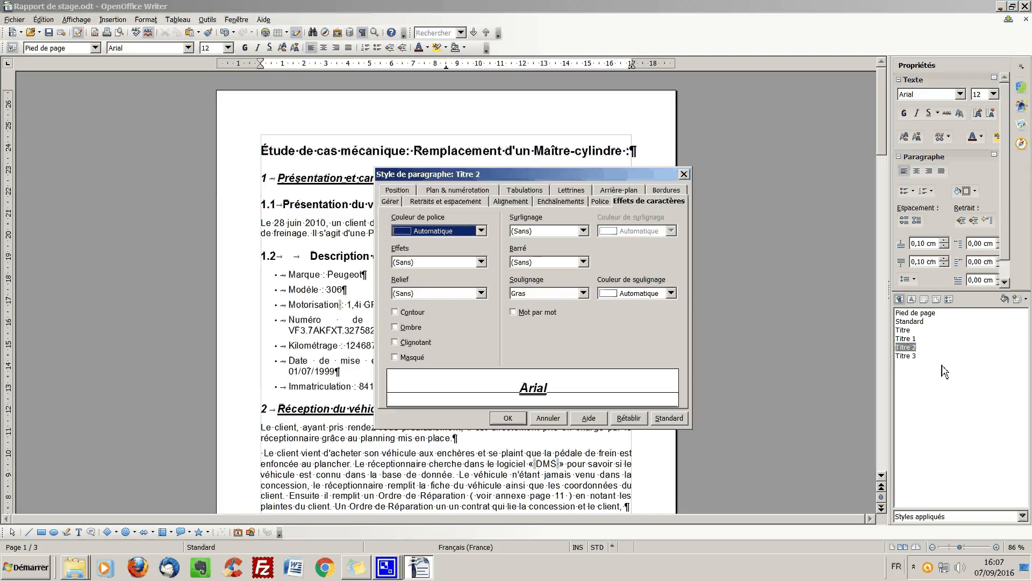
click(672, 293)
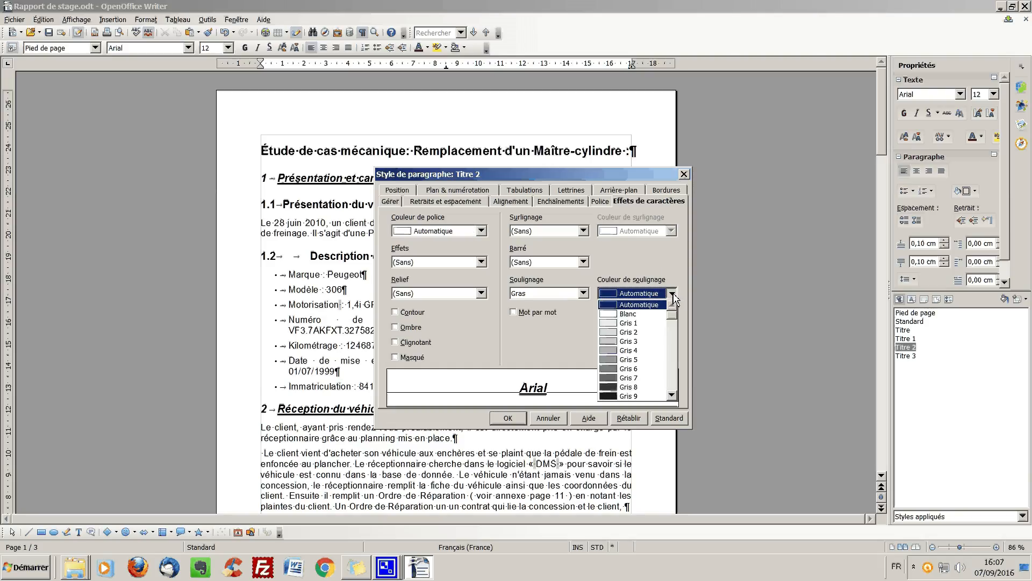
click(673, 294)
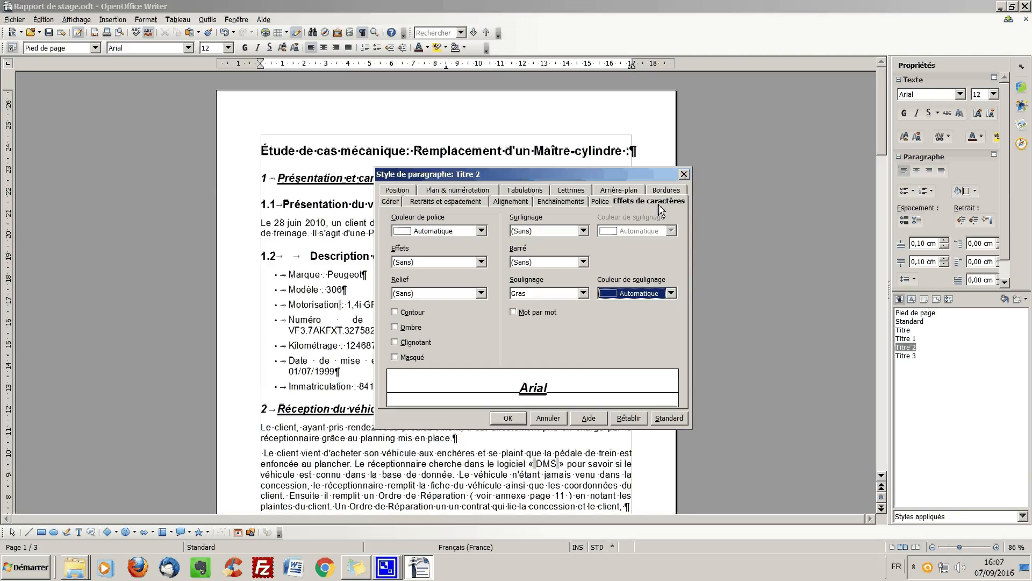
click(603, 204)
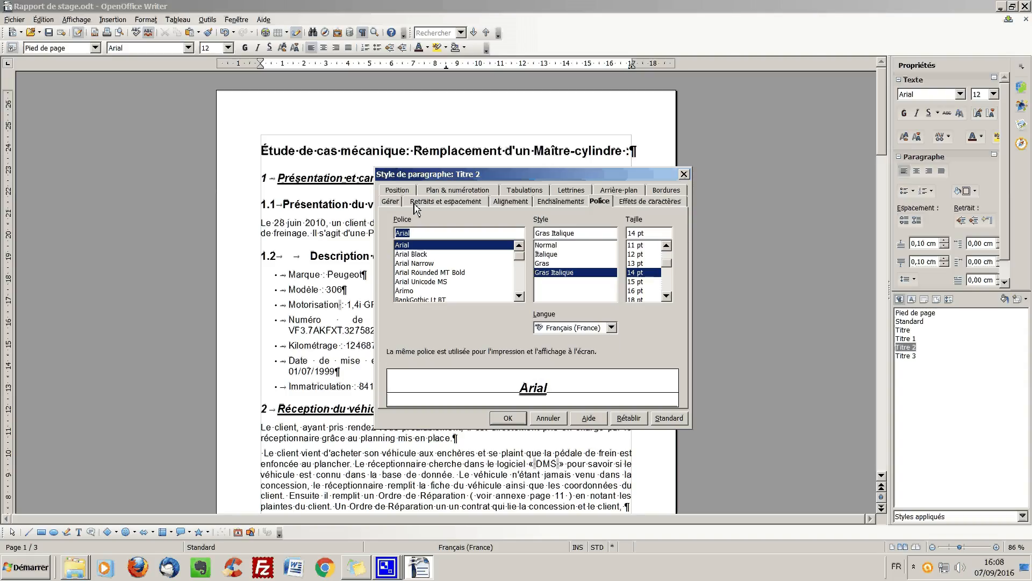
click(650, 201)
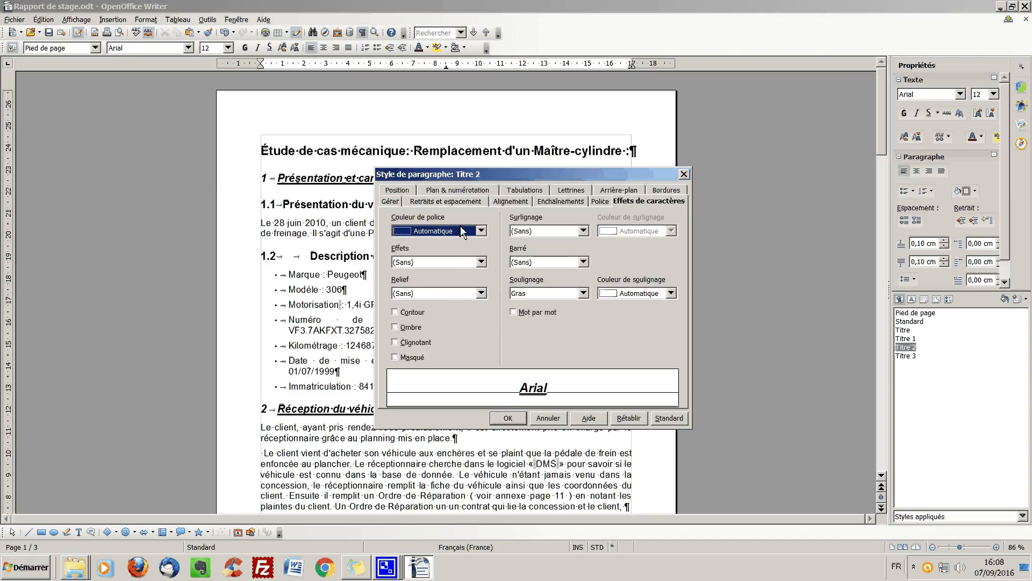
- Set the Titre 2 style's font colour to Bleu 2, apply it, and check the headings on page 1
click(481, 231)
drag(485, 249, 485, 260)
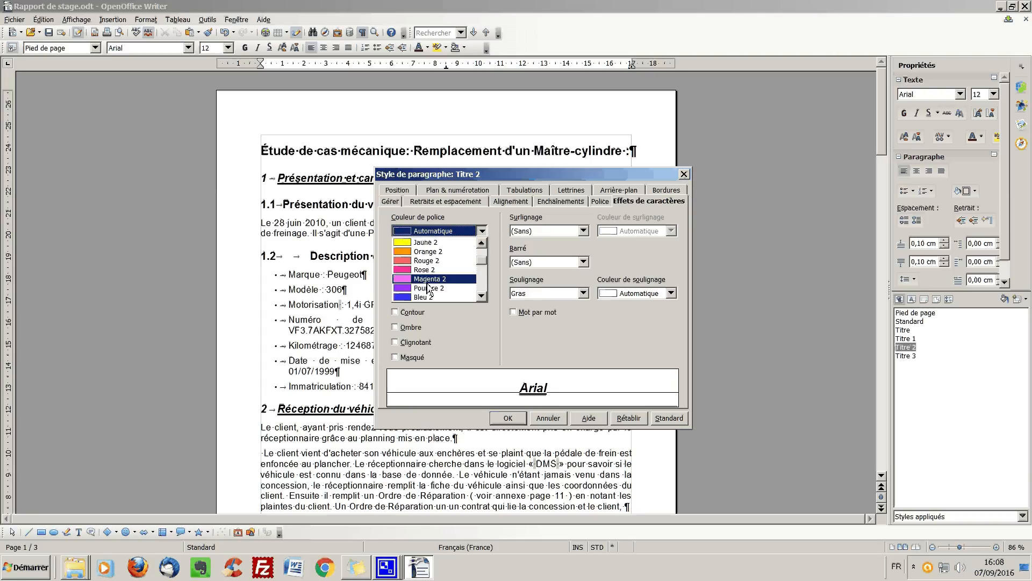
click(416, 296)
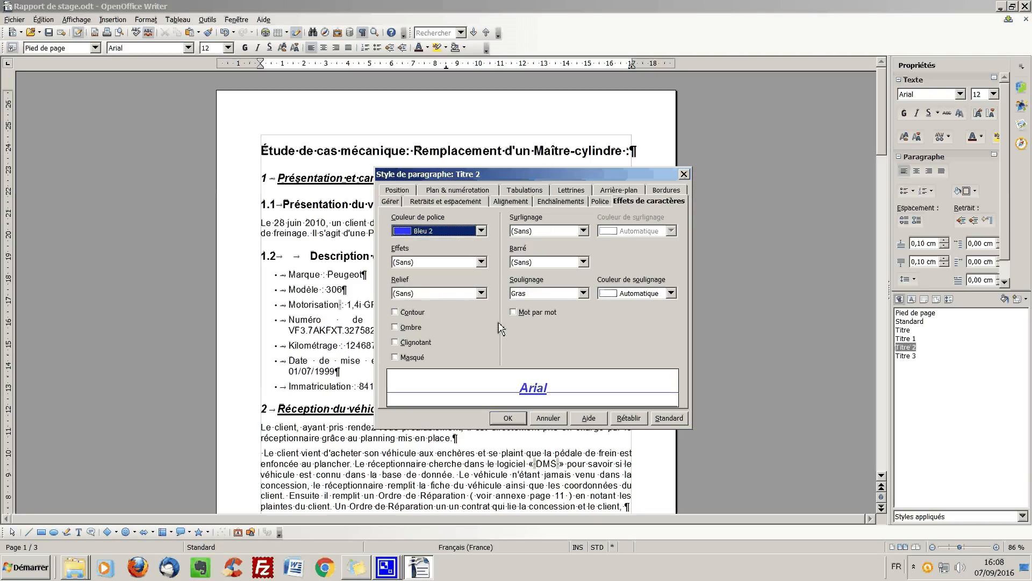
click(507, 417)
scroll(507, 268, down, 10)
scroll(508, 268, up, 5)
scroll(508, 269, up, 5)
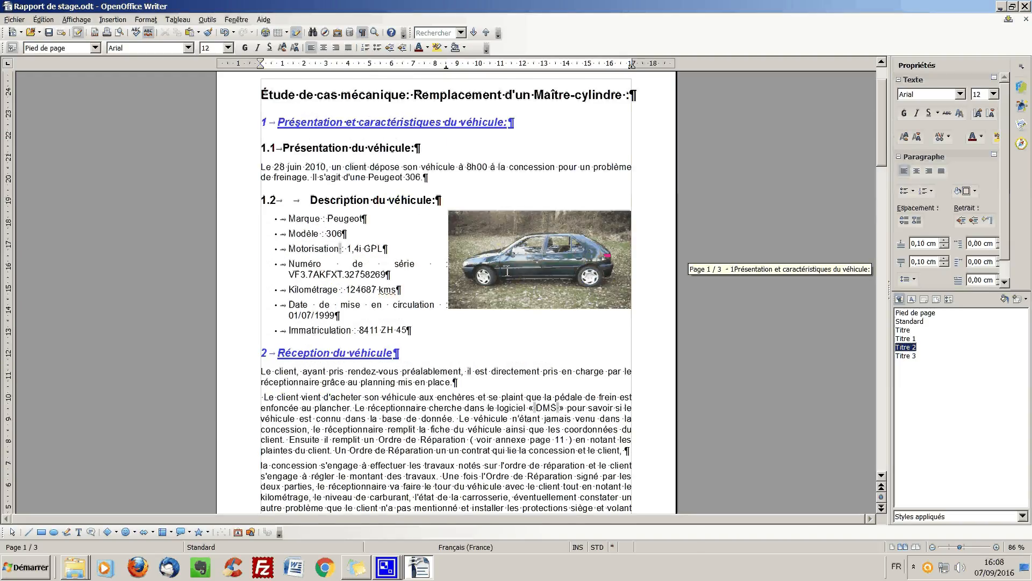
scroll(507, 272, up, 1)
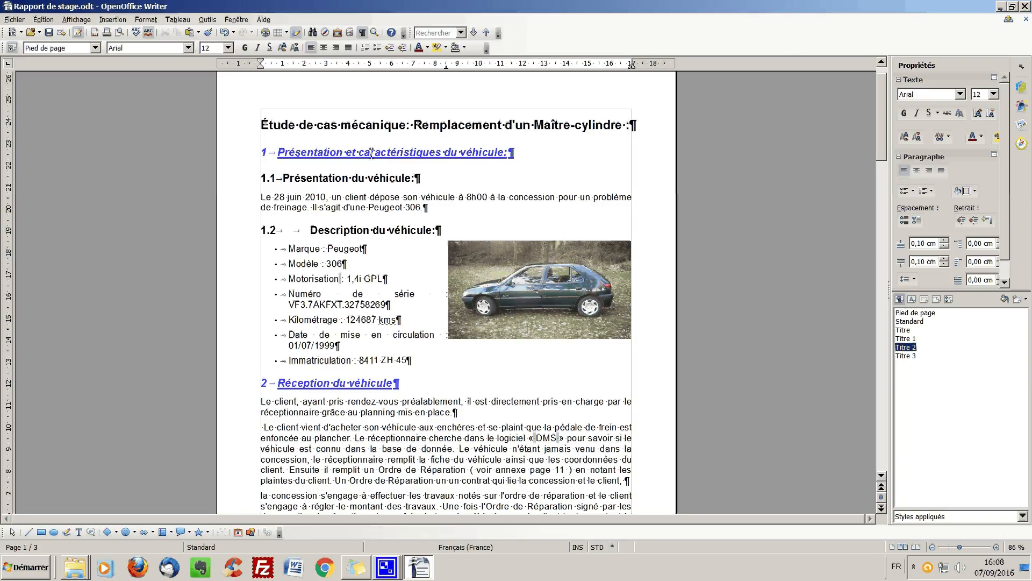
scroll(389, 415, down, 2)
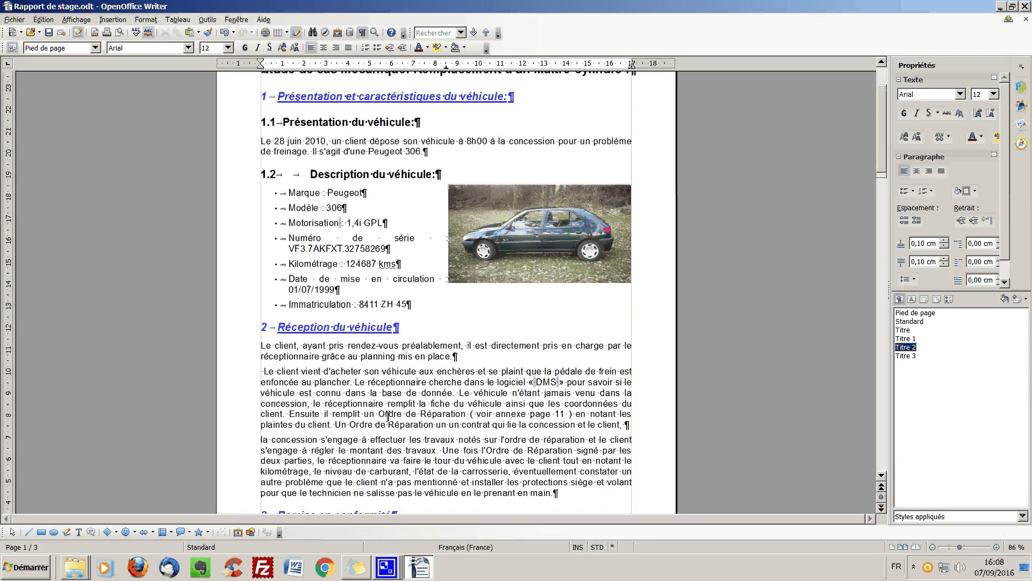